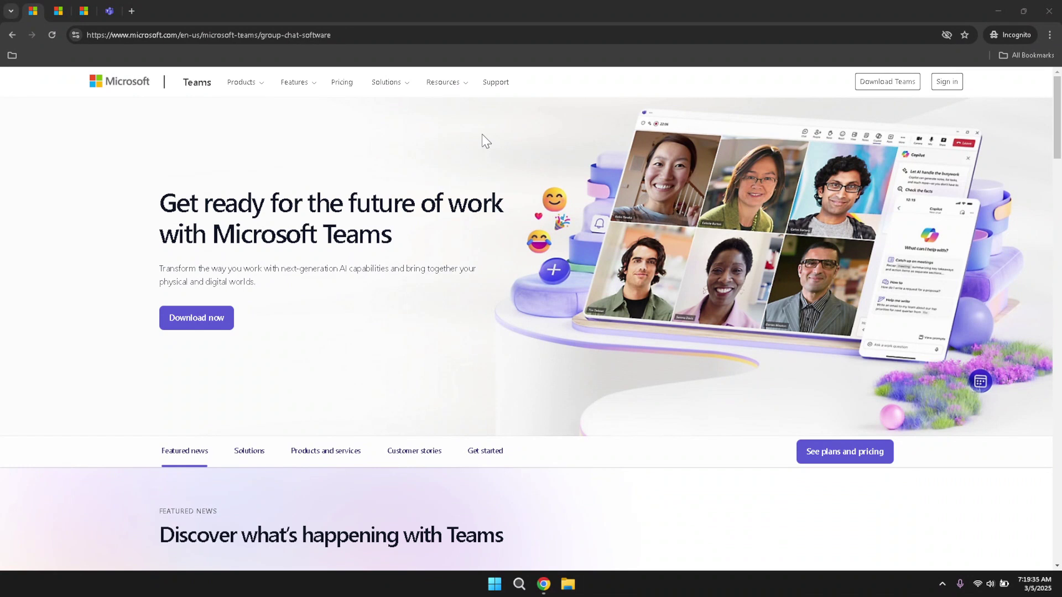
Select and clear the Teams page address, then go to the Microsoft sign-in tab.
click(481, 32)
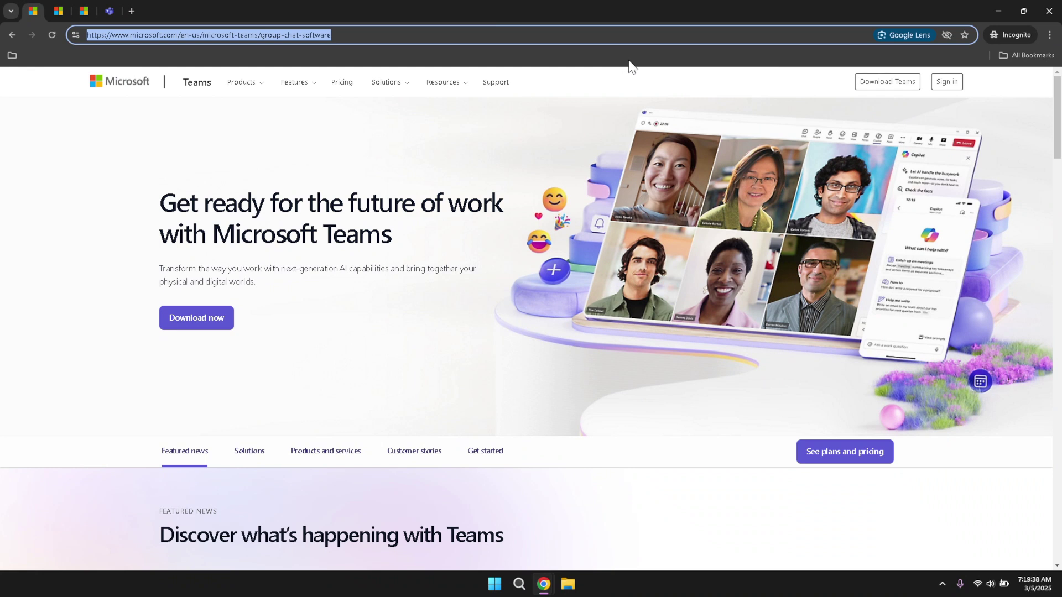
click(643, 80)
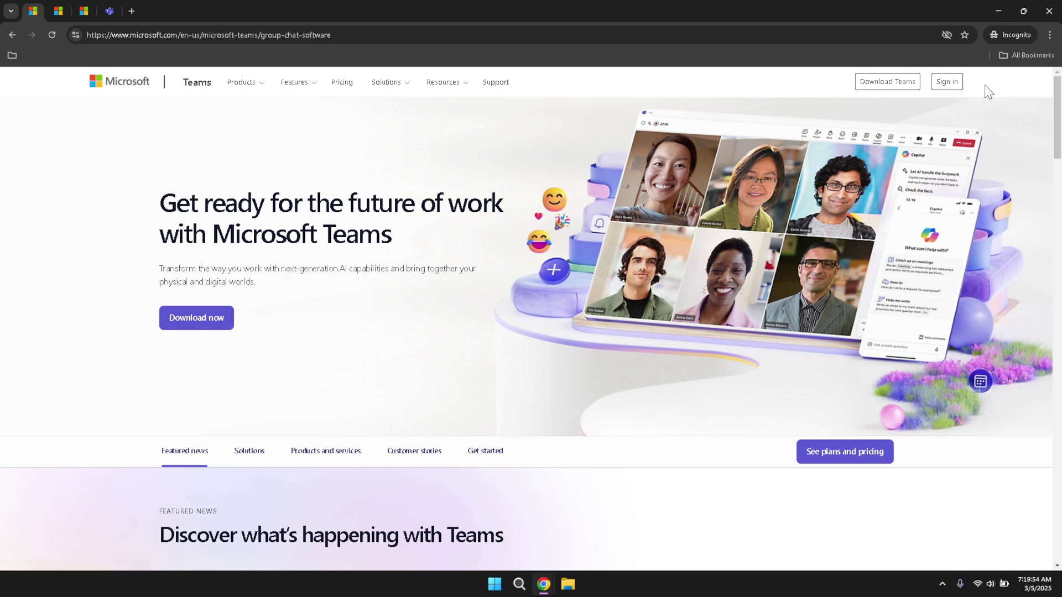
key(ctrl+Tab)
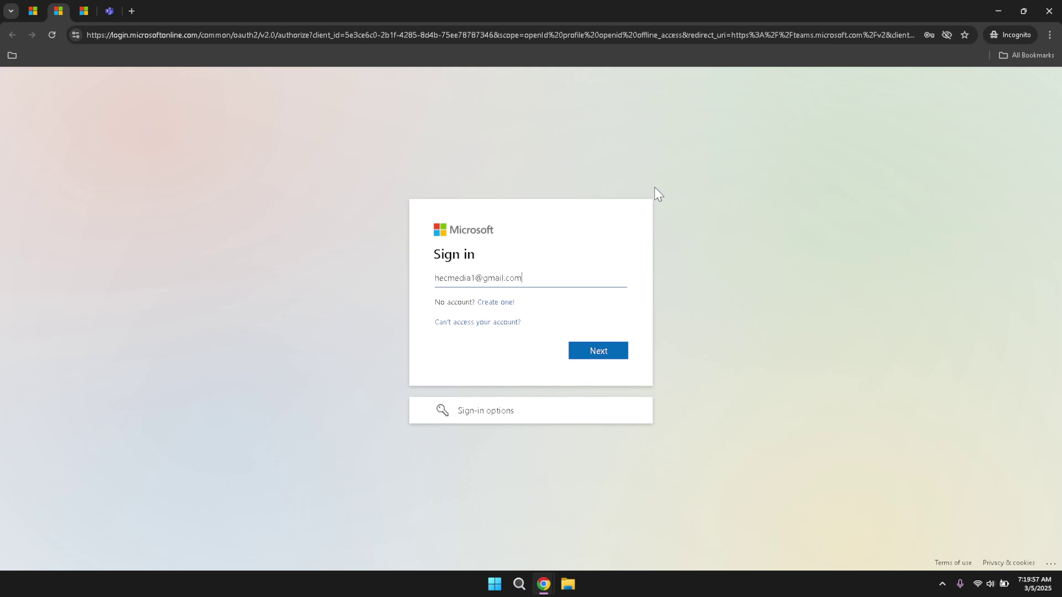
Highlight the entered account e-mail twice, then move to the 'Stay signed in?' tab.
drag(557, 278, 412, 278)
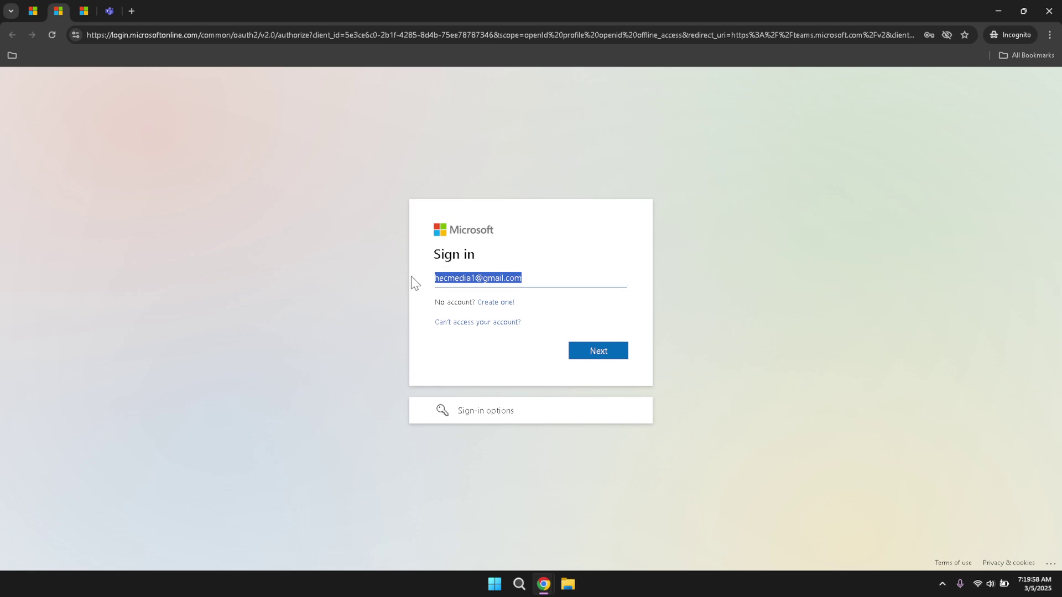
click(564, 257)
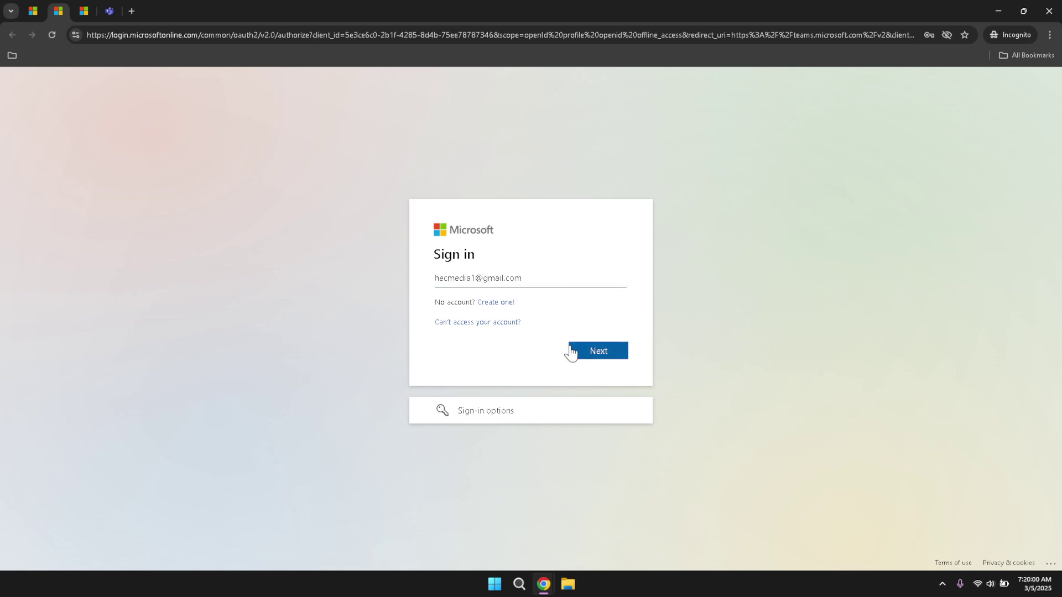
drag(538, 280, 441, 278)
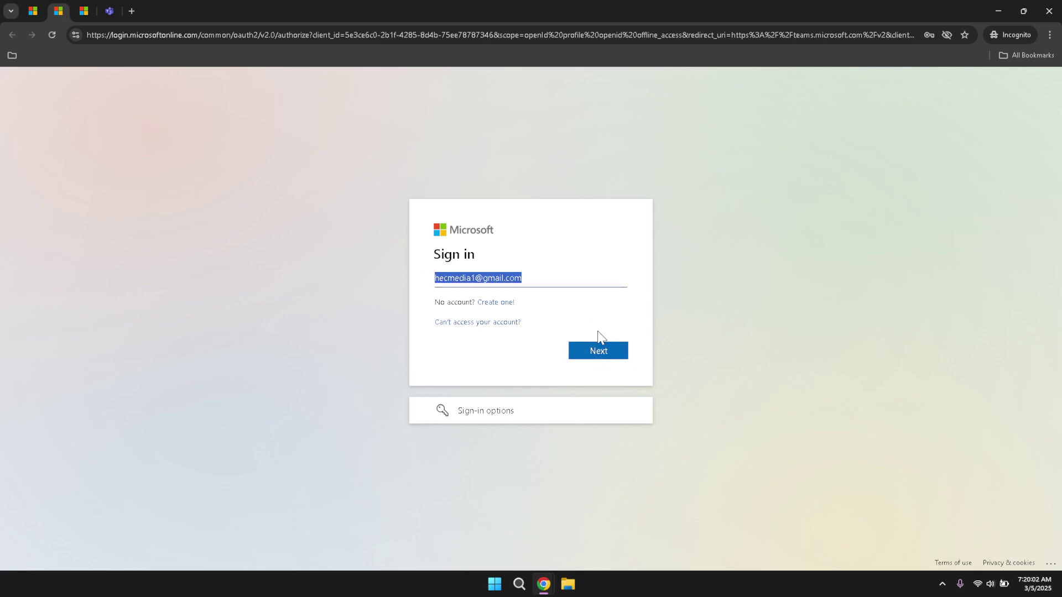
click(647, 301)
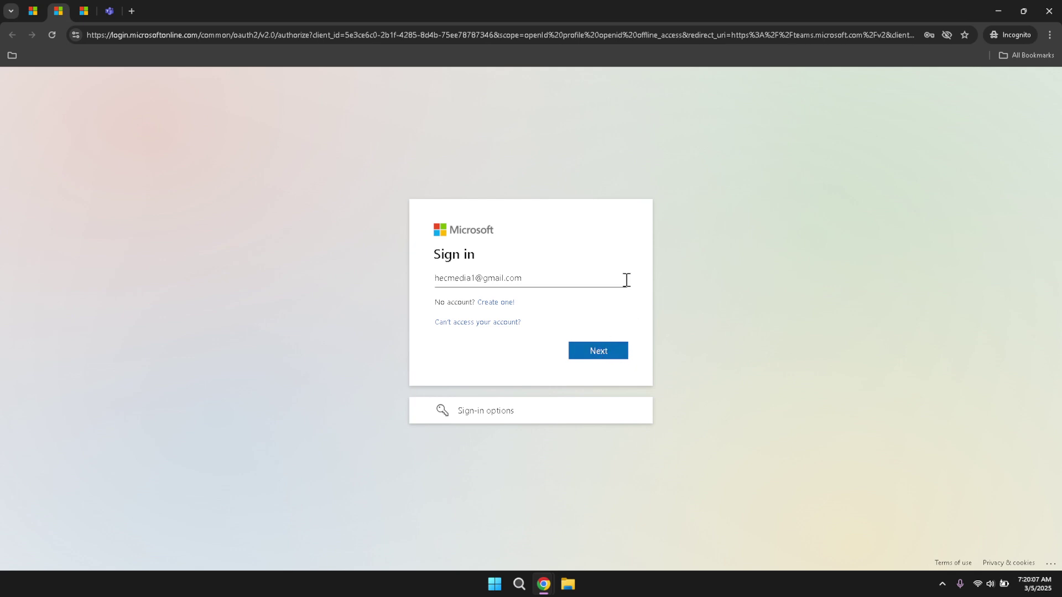
key(ctrl+Tab)
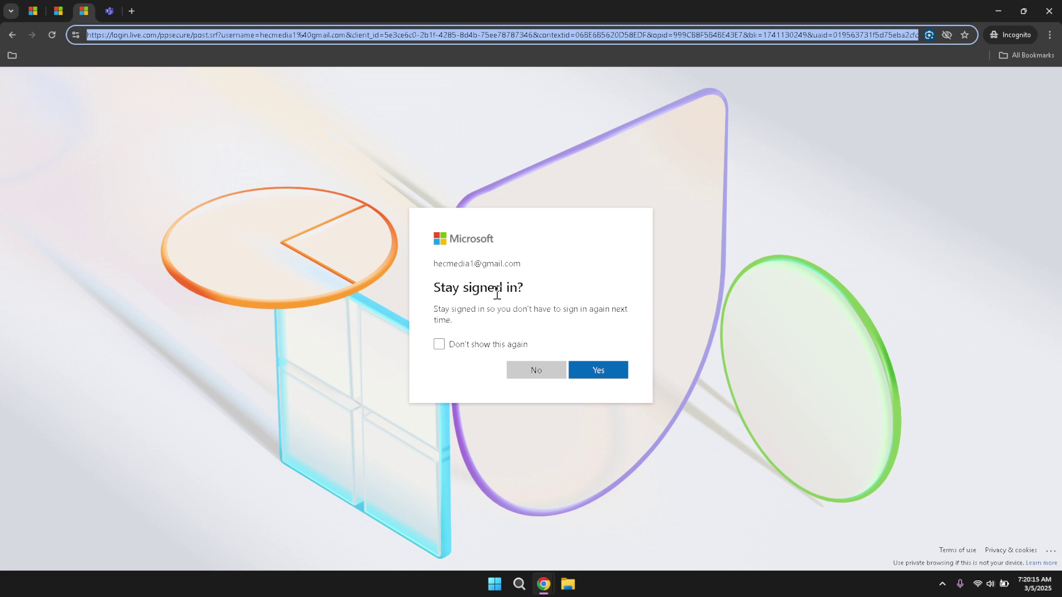
Clear the selection on the 'Stay signed in?' page and go to the Teams Chat tab.
click(567, 293)
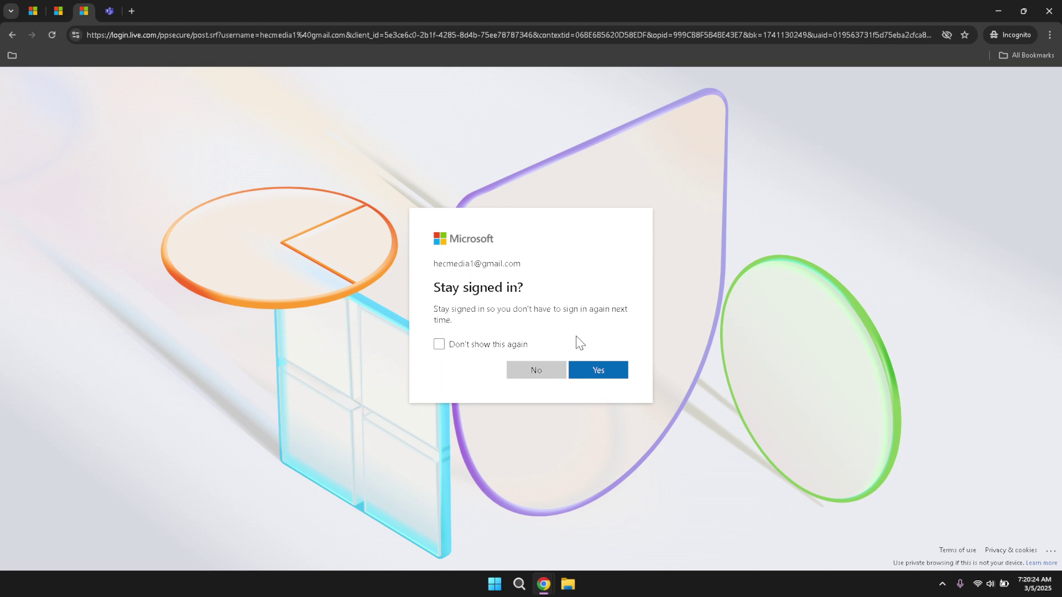
key(ctrl+Tab)
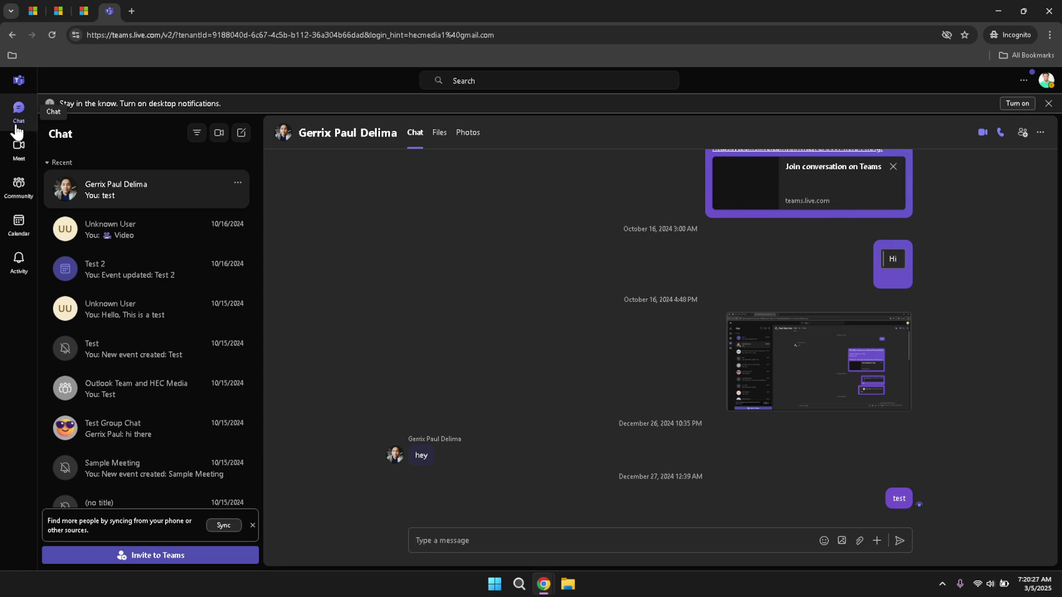
Open the Unknown User chat with its text messages and forwarded 0:03 video.
click(108, 225)
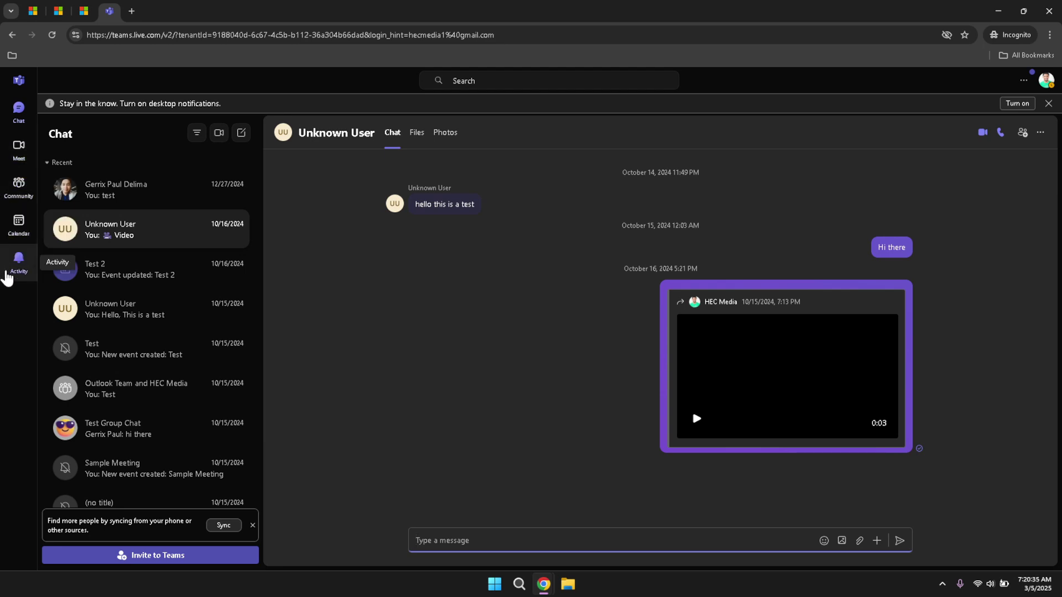
click(7, 303)
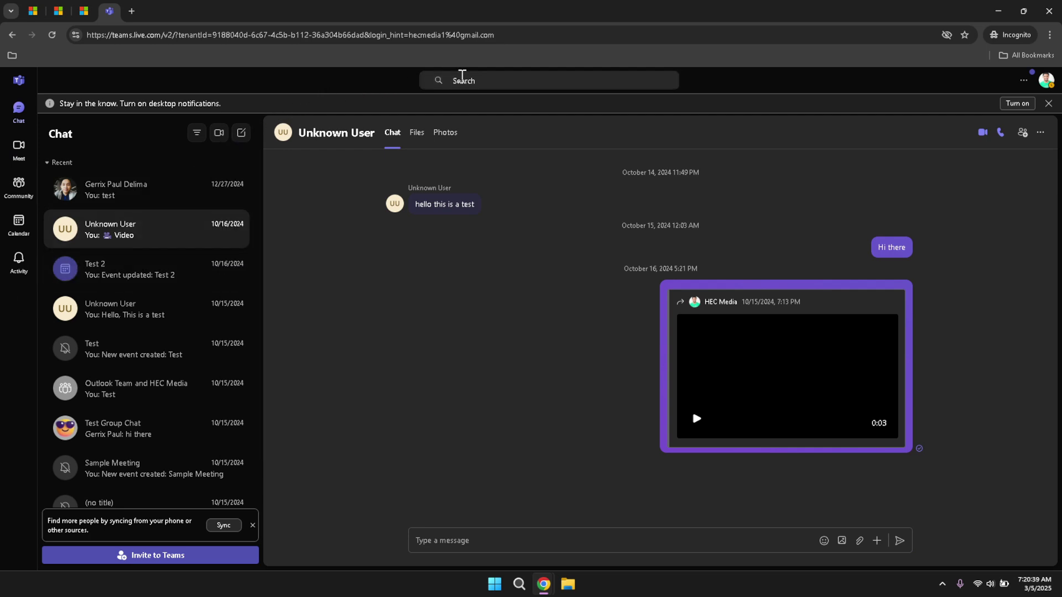
click(478, 75)
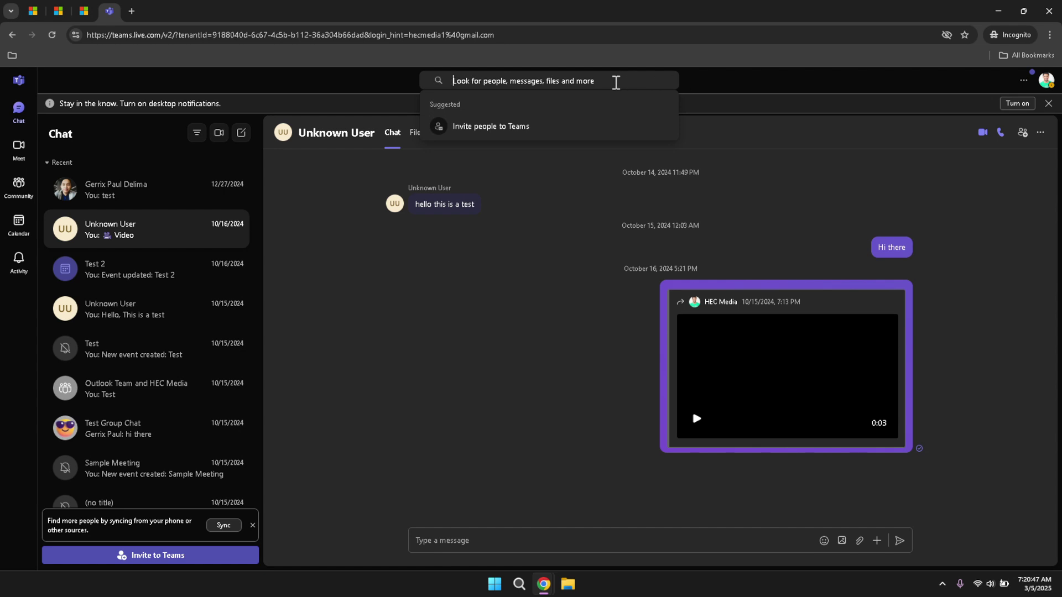
text(test)
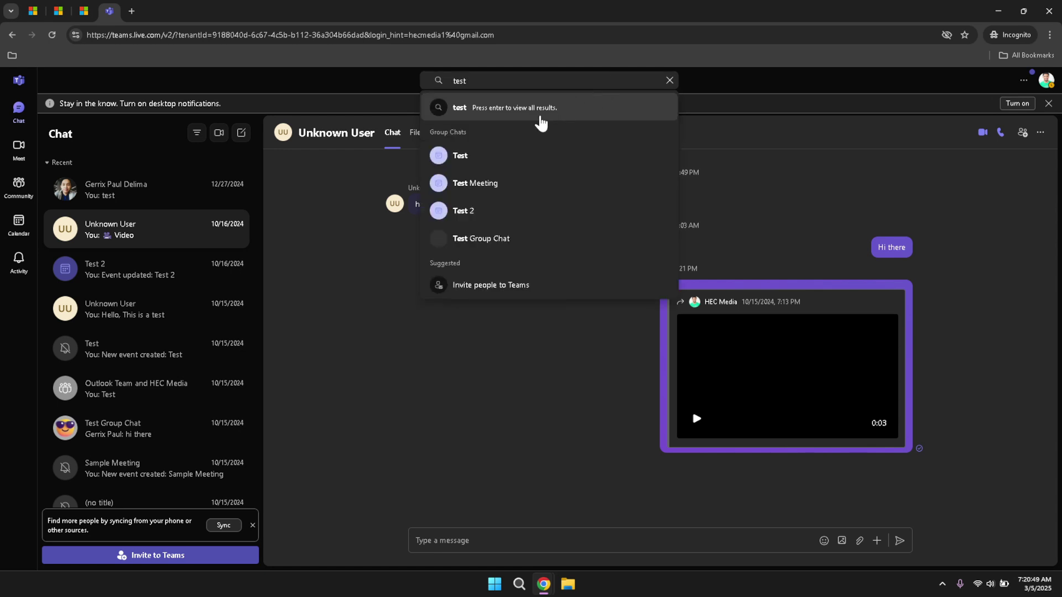
click(669, 81)
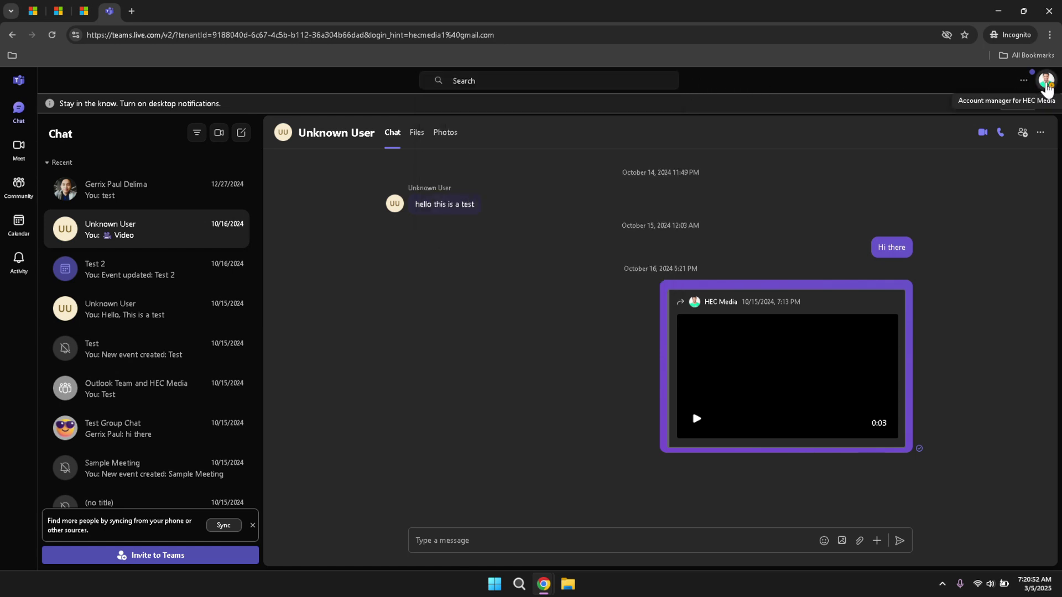
click(1046, 83)
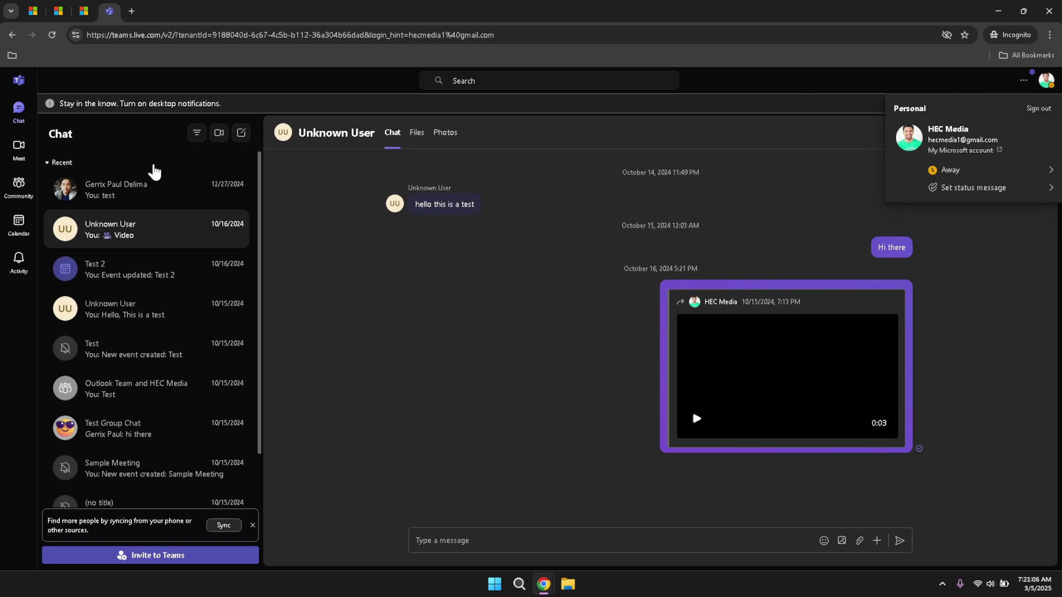
click(153, 209)
click(150, 237)
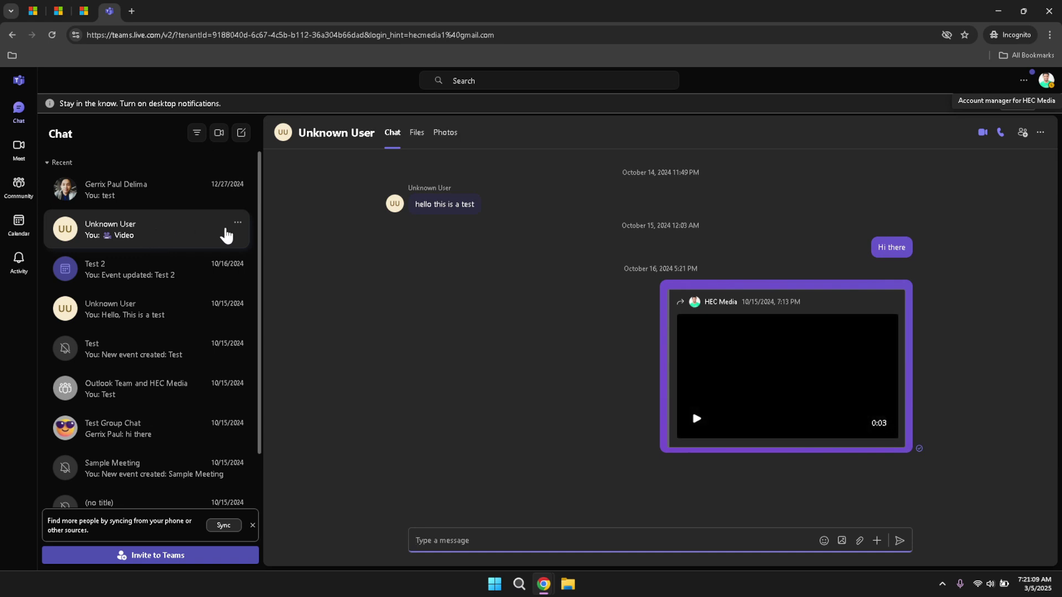
click(385, 290)
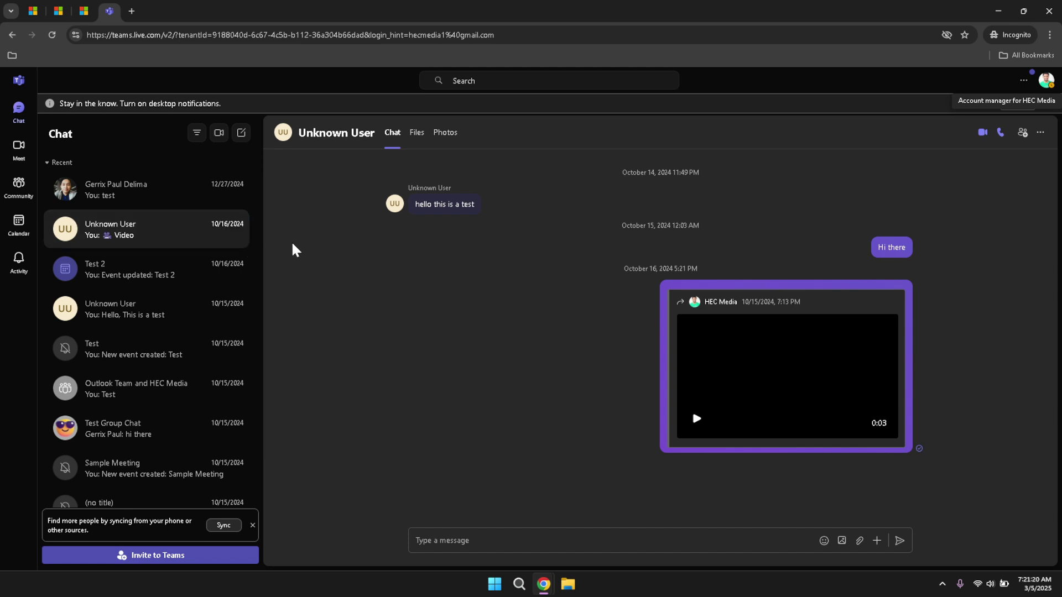
Try the chat name filter and Meet now popup, then open the Test 2 meeting chat.
click(197, 132)
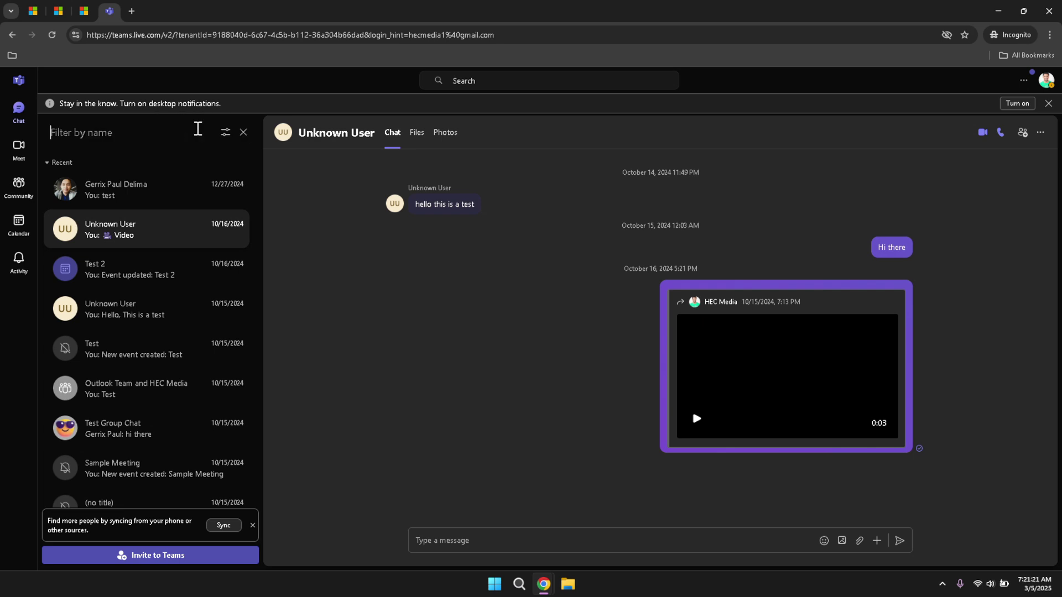
click(242, 134)
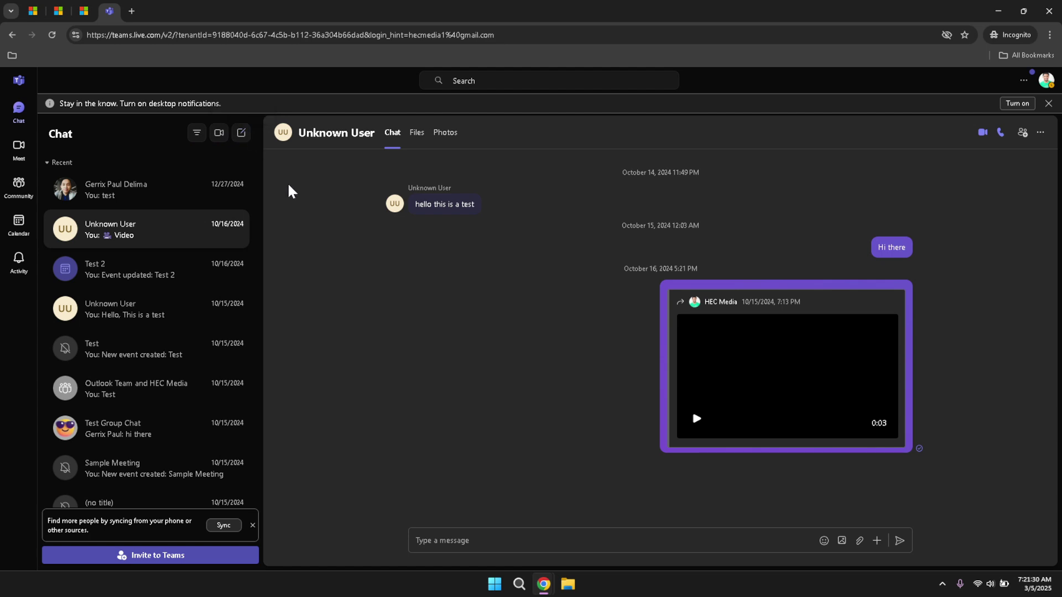
click(220, 136)
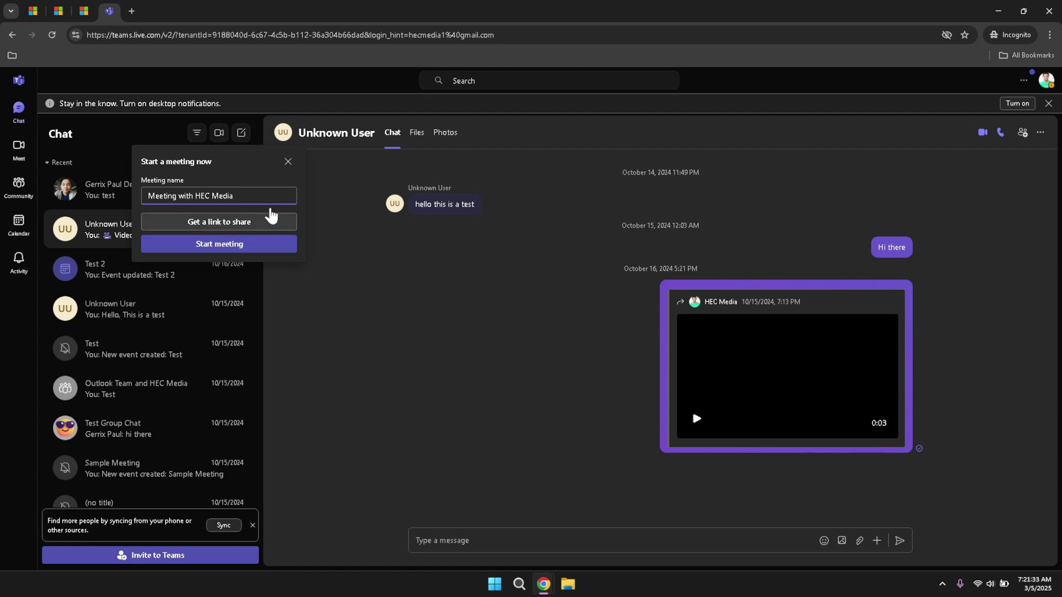
click(288, 162)
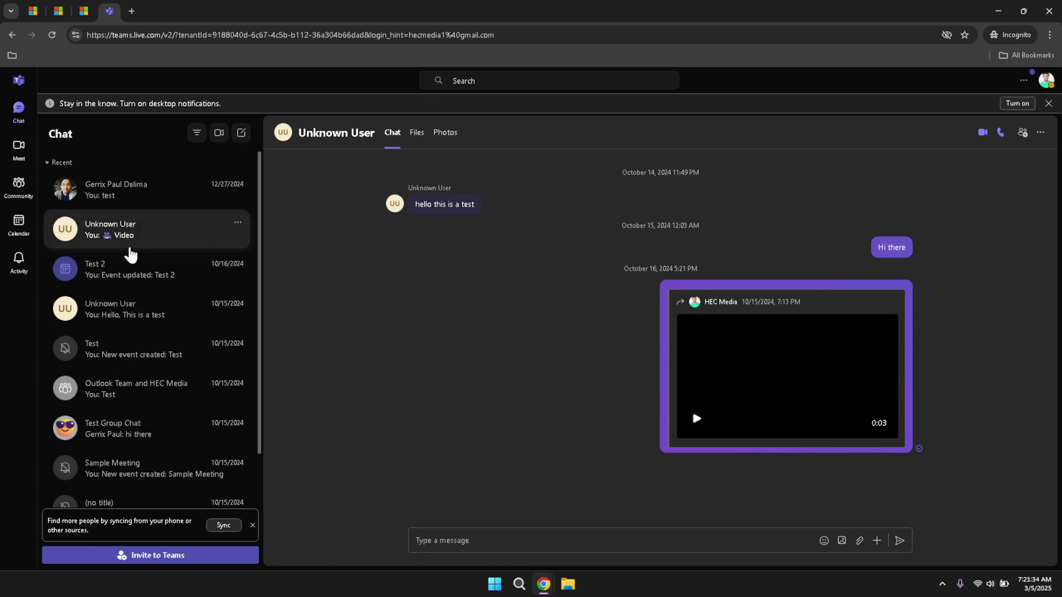
click(134, 278)
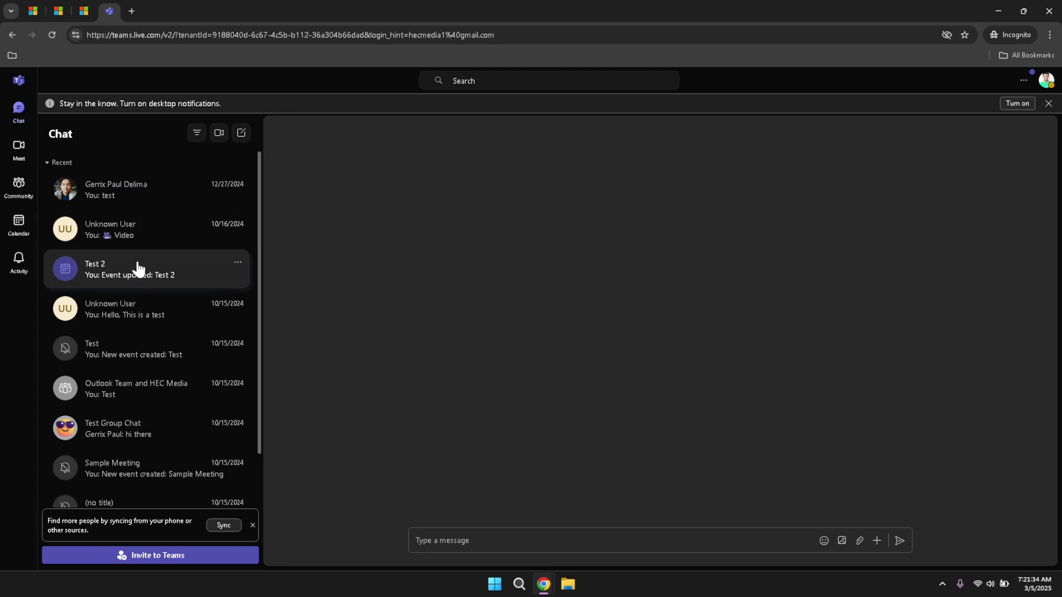
Go back to the Unknown User chat showing 'hello this is a test' and 'Hi there'.
click(157, 242)
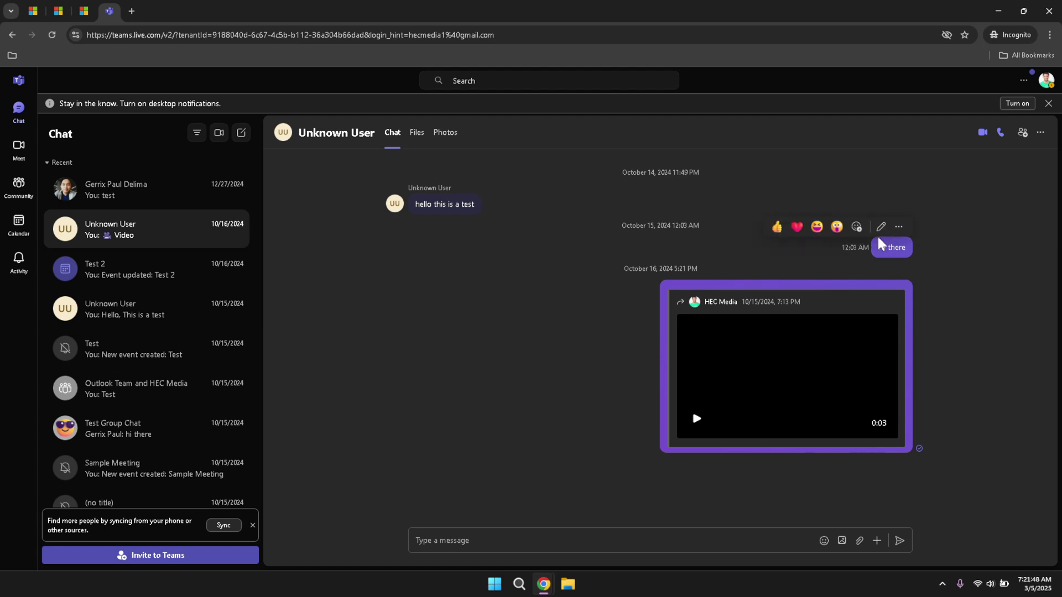
click(419, 135)
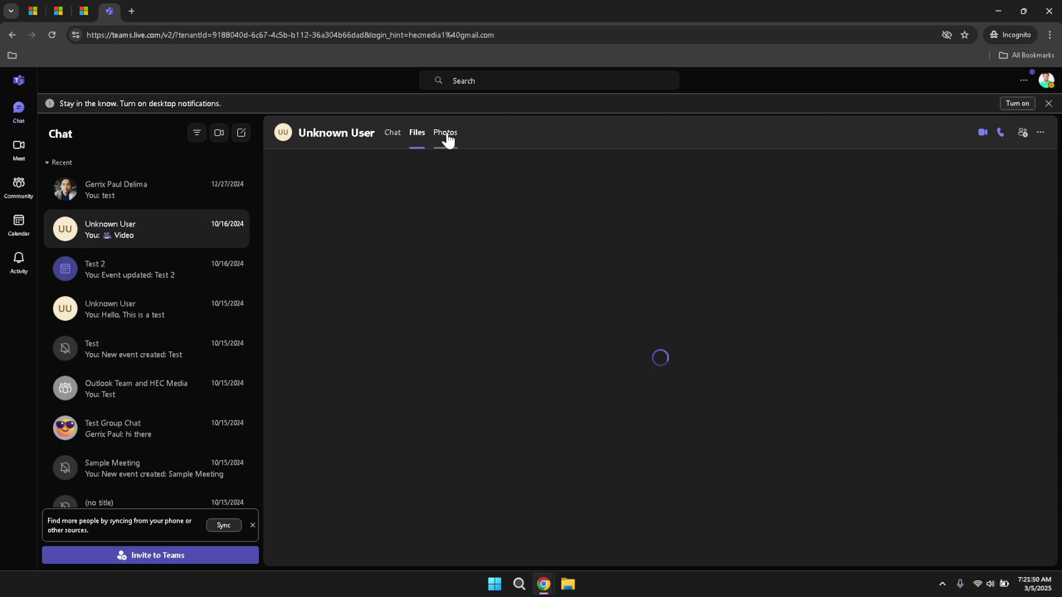
click(447, 138)
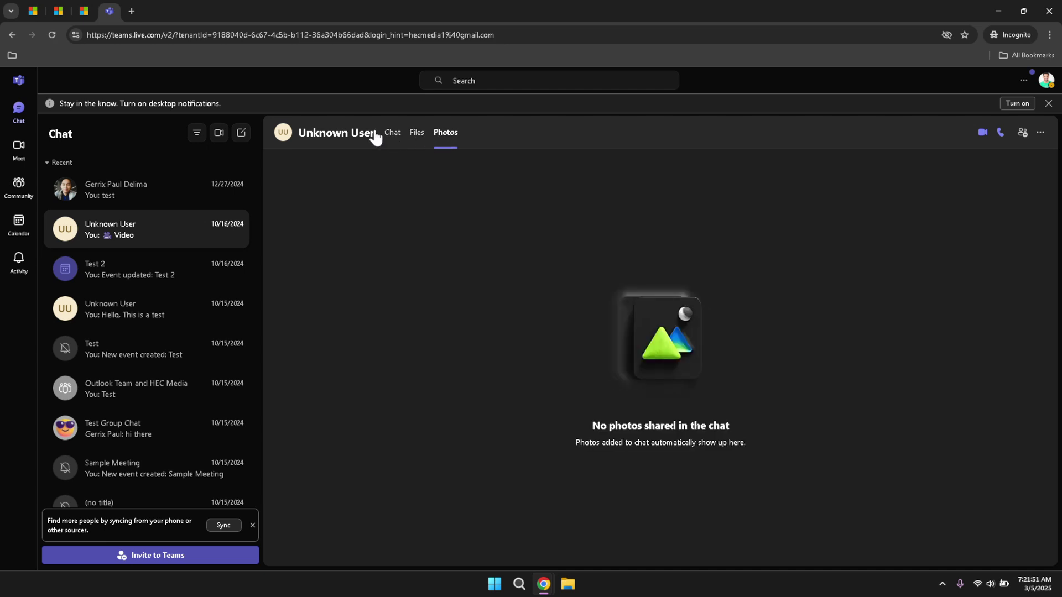
click(391, 136)
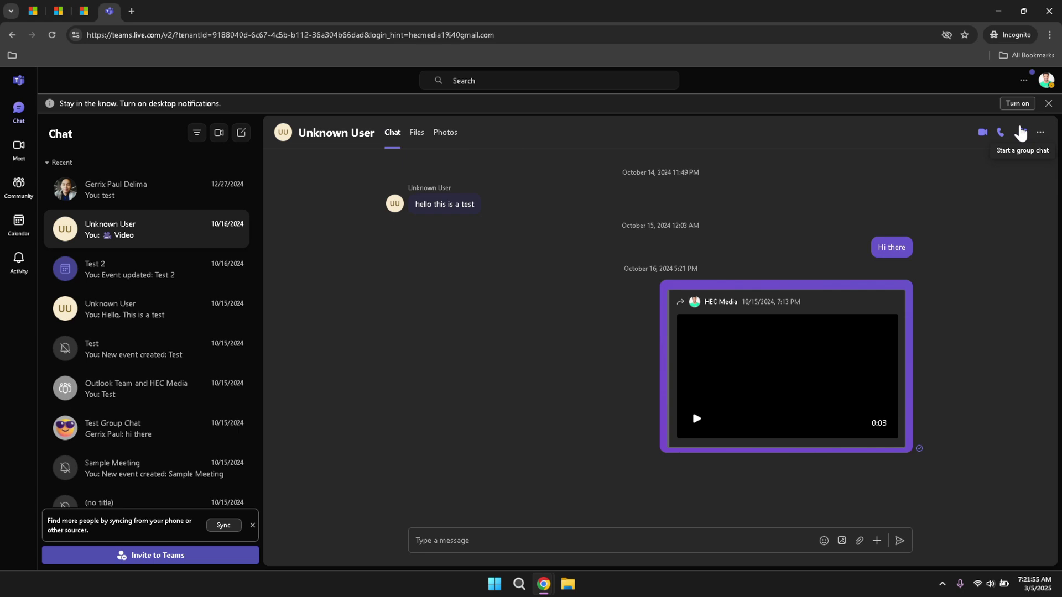
click(1040, 133)
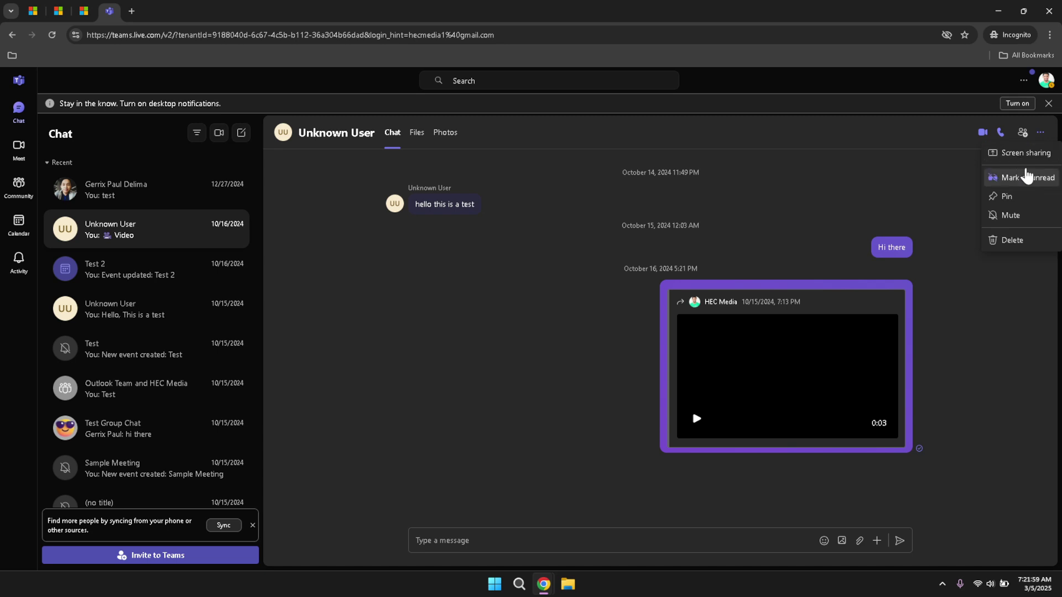
click(1041, 135)
click(1041, 138)
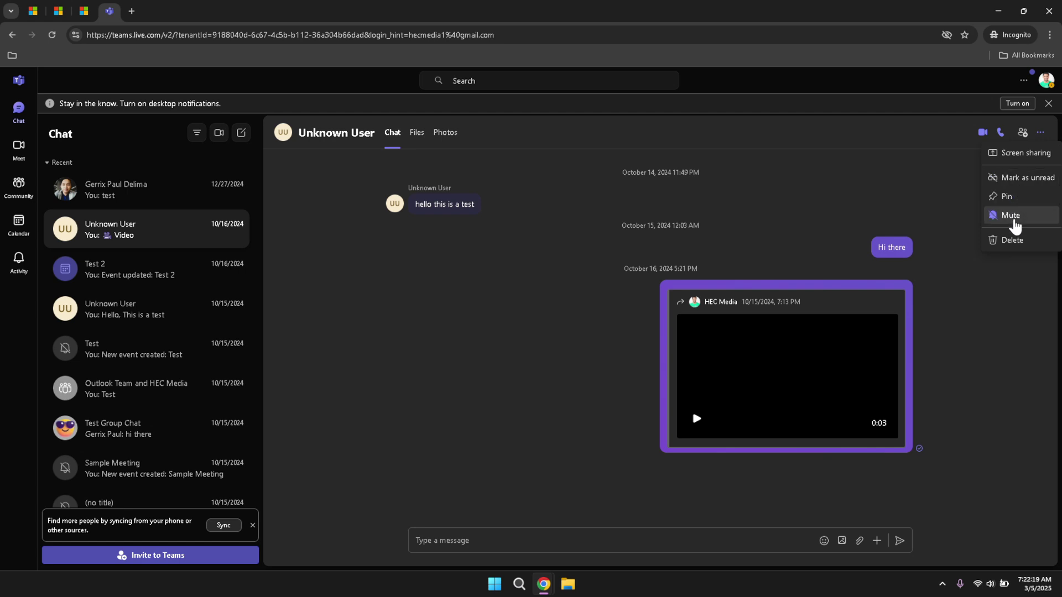
click(1001, 282)
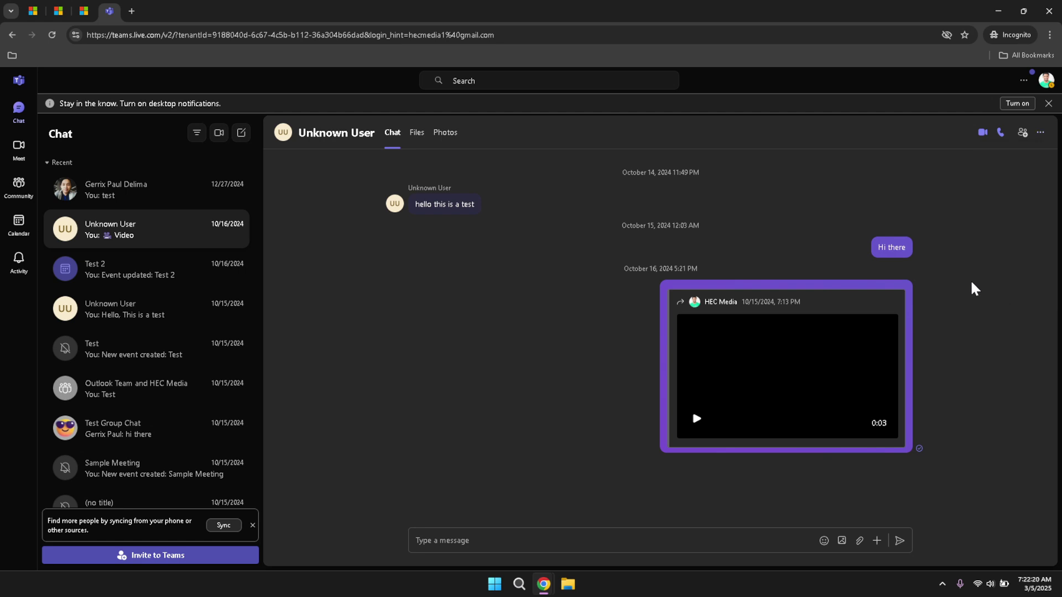
Write 'This is a test' in the Unknown User chat and send it.
click(636, 536)
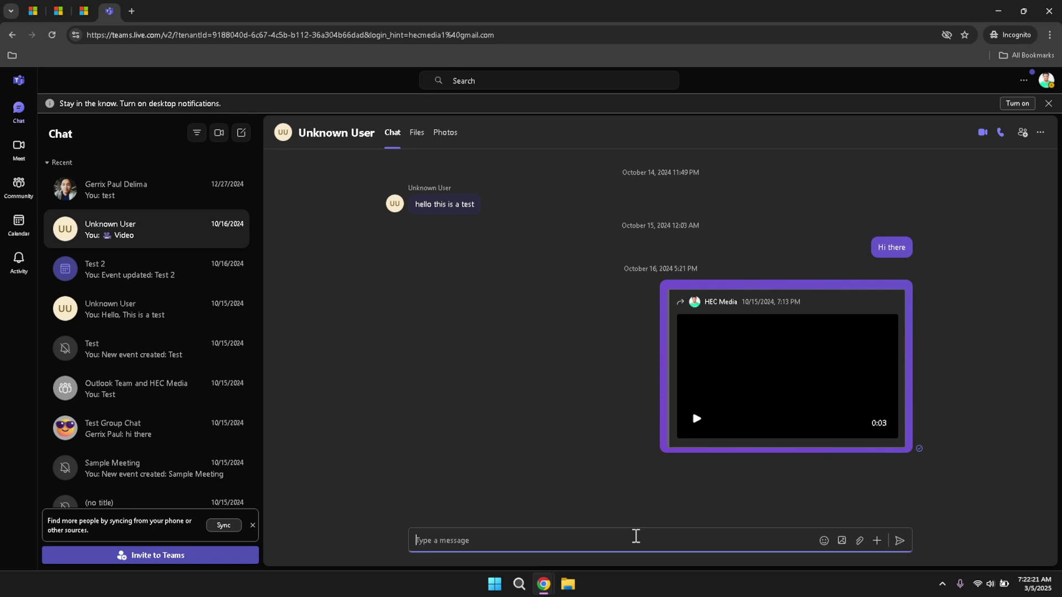
text(This is a test)
click(879, 541)
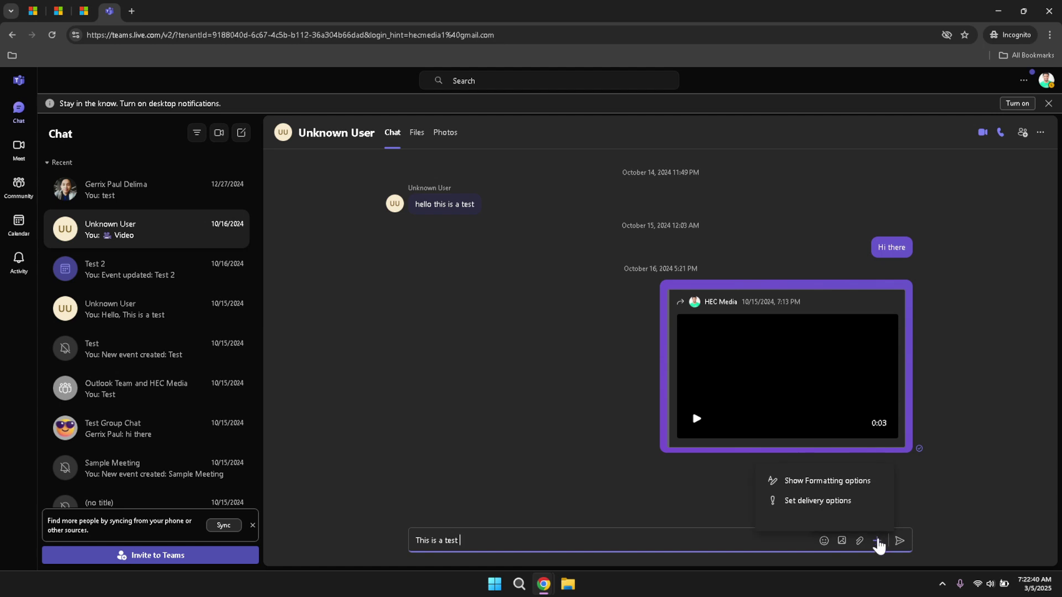
click(878, 542)
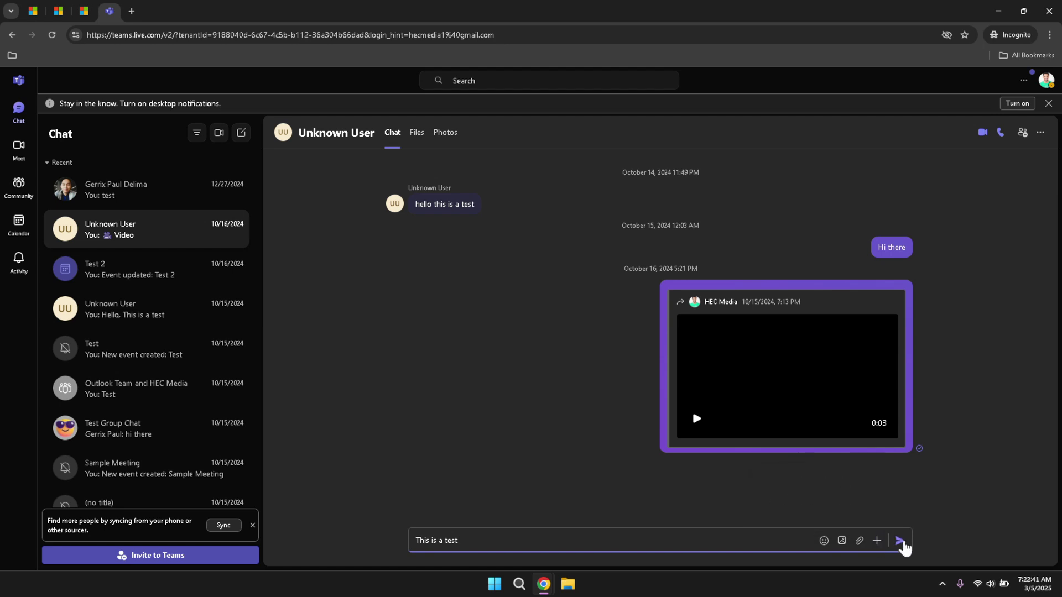
click(899, 541)
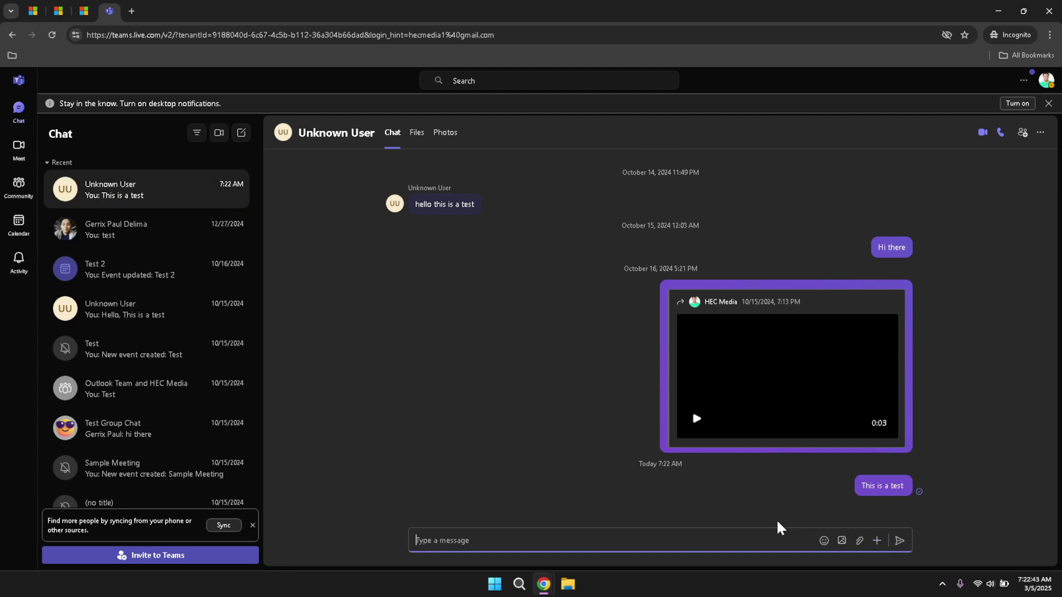
Review the More options actions for 'hello this is a test', then translate that message.
click(758, 507)
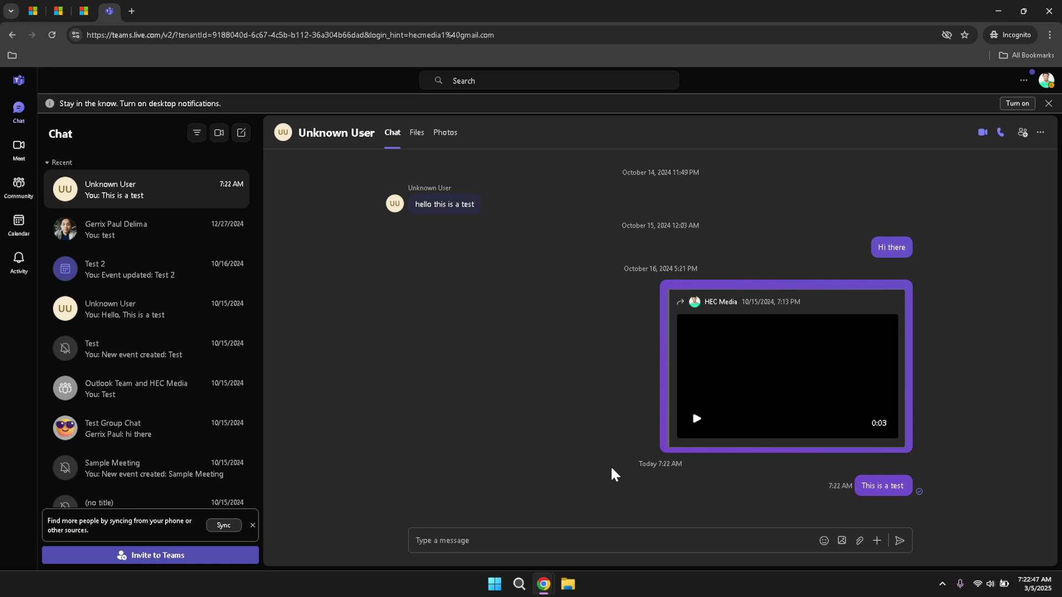
mouse_move(452, 209)
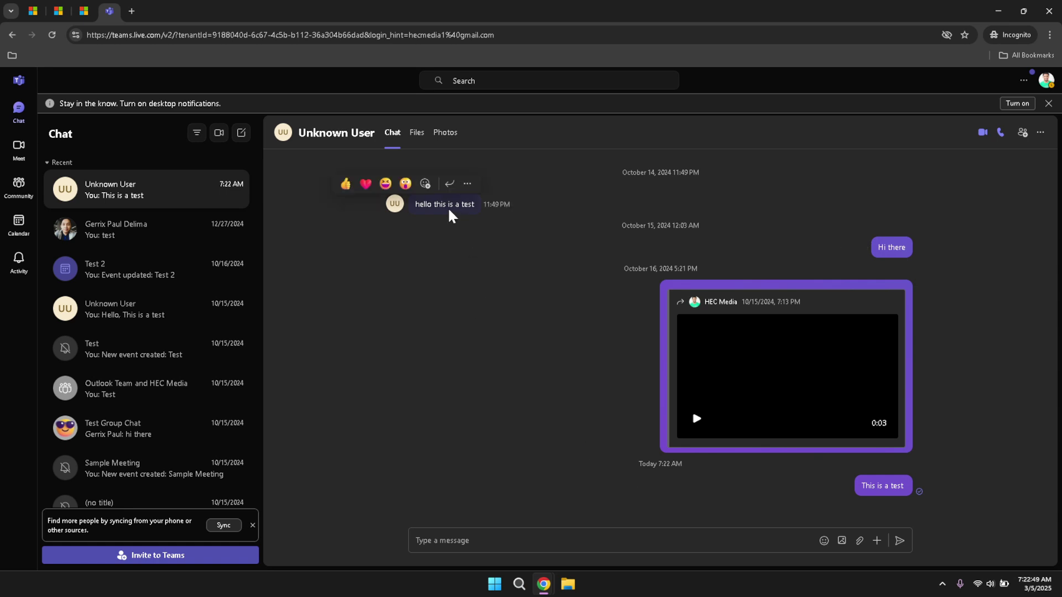
mouse_move(416, 195)
click(467, 185)
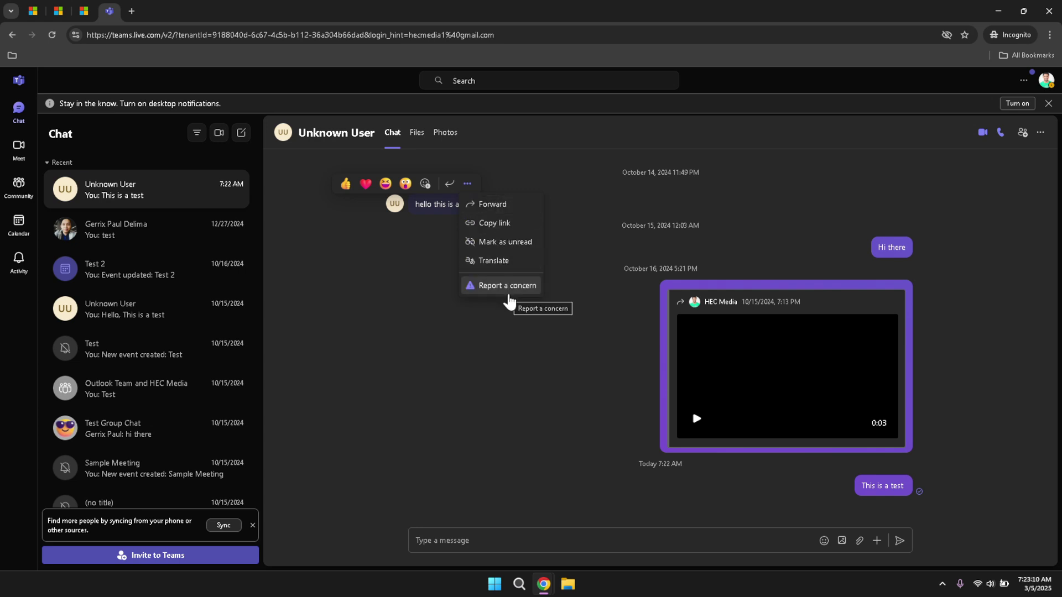
key(Escape)
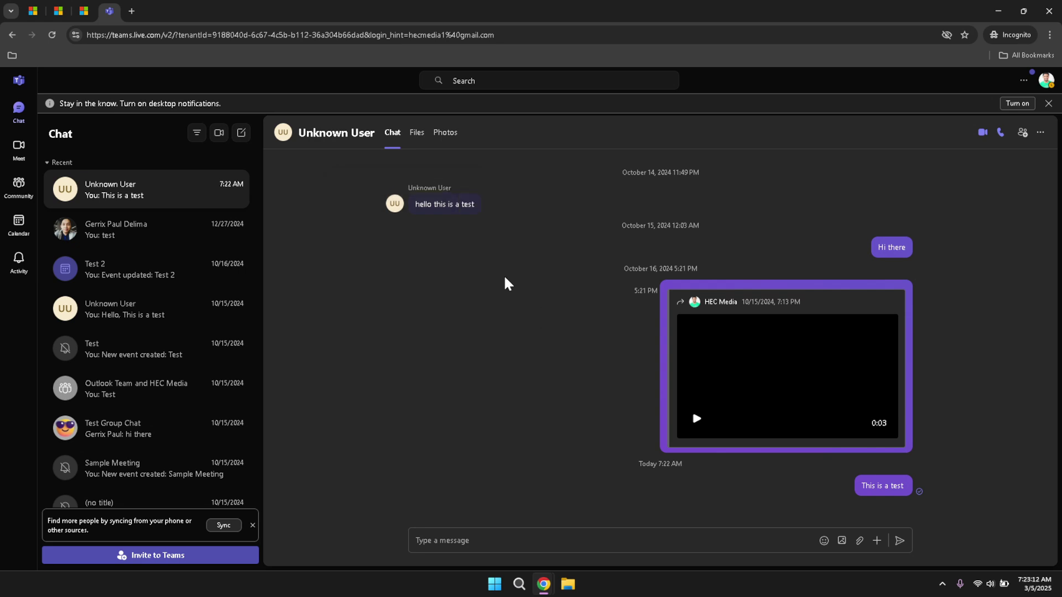
mouse_move(463, 213)
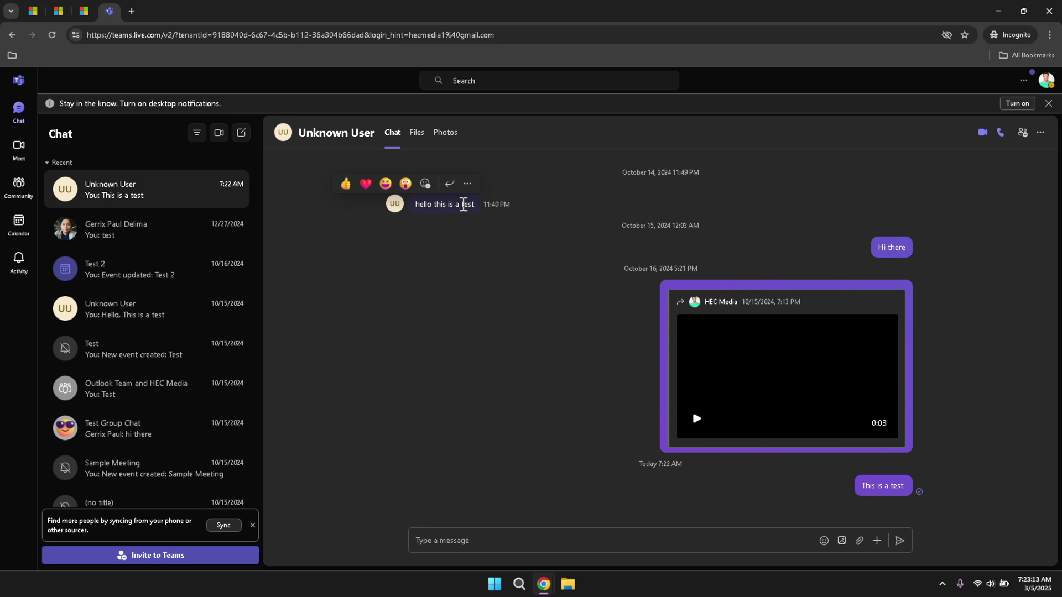
click(467, 183)
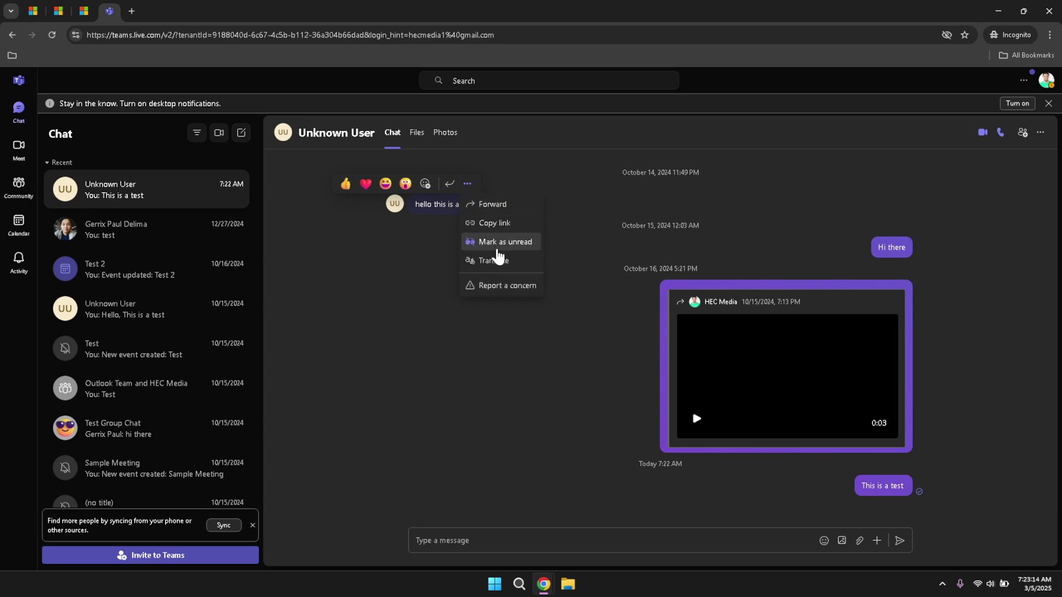
click(493, 260)
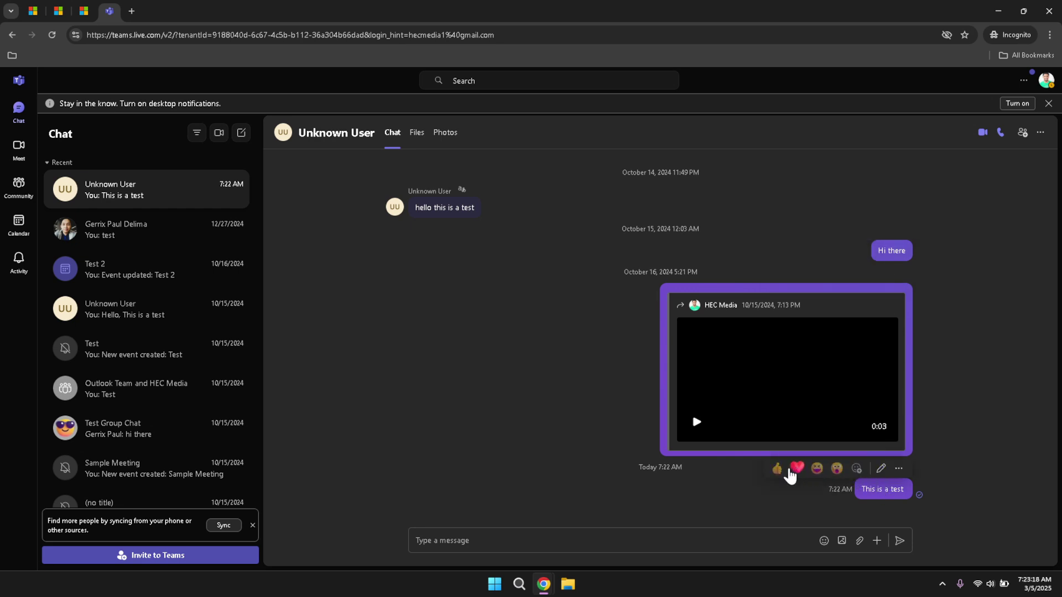
Add a closing period to the sent message so it reads 'This is a test.'.
click(899, 470)
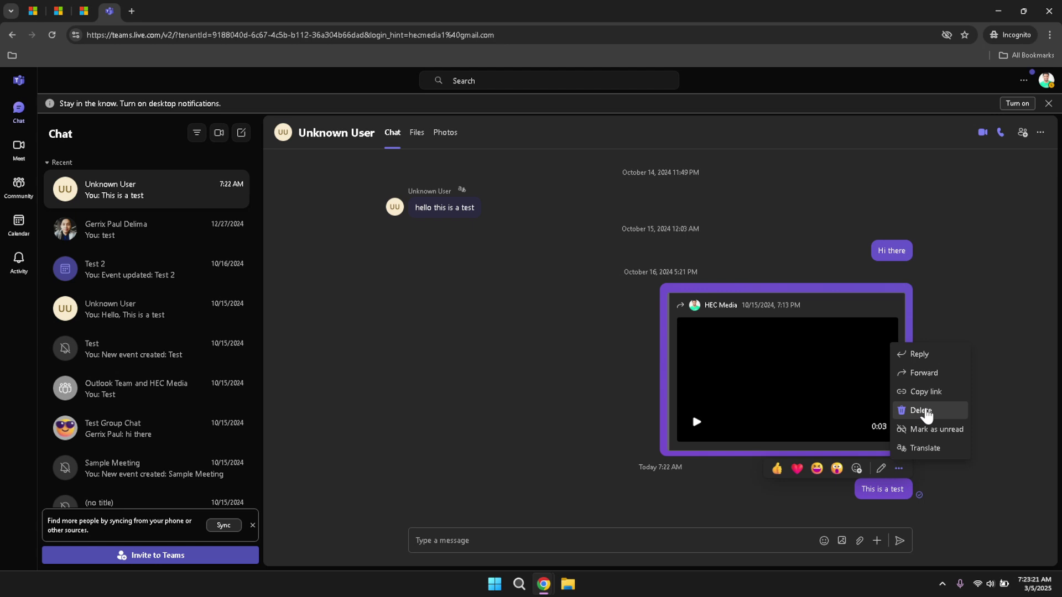
click(879, 470)
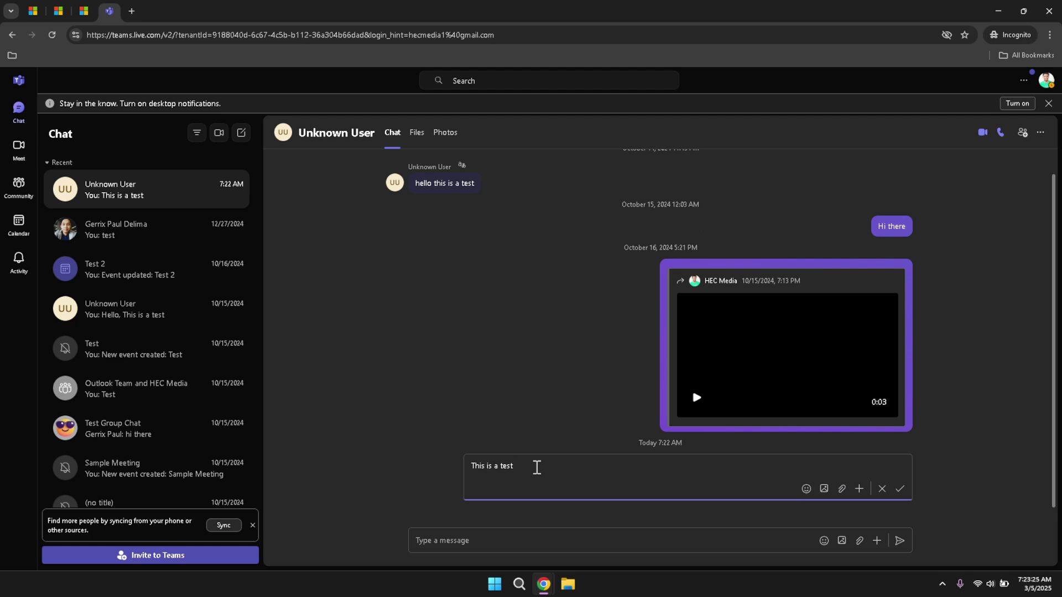
key(Return)
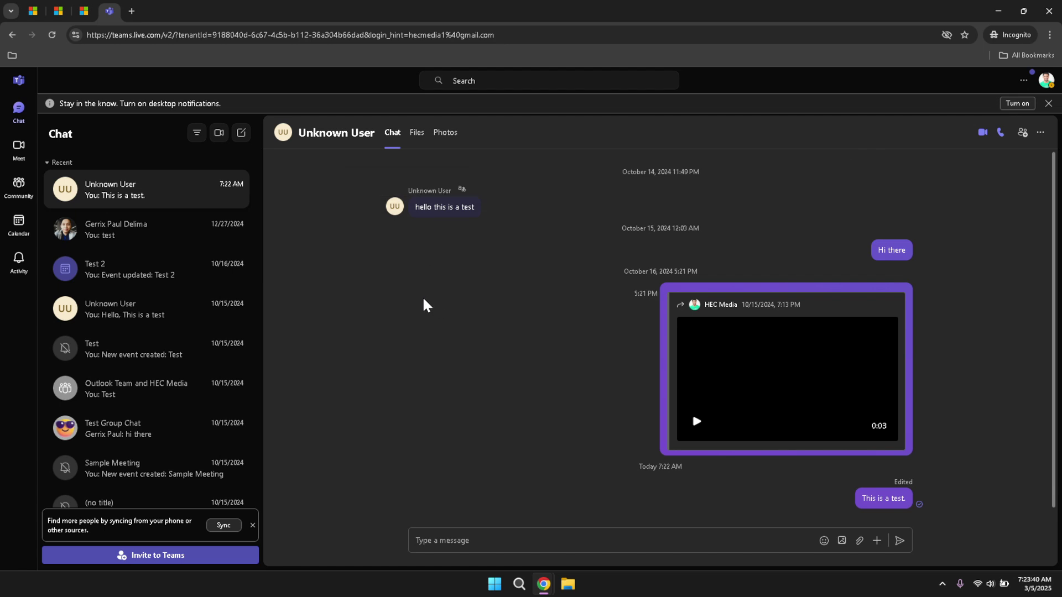
Open the profile avatar's account panel, showing the Away status and status message options.
click(1047, 81)
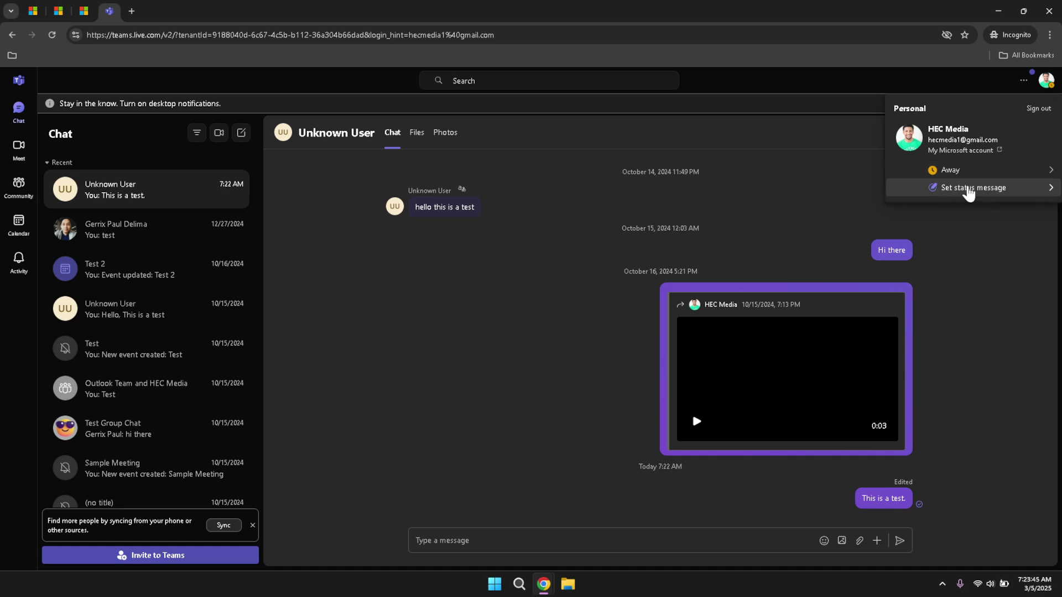
Open the Settings and more menu to review Help, Feedback, Upgrade and app download options.
click(1024, 83)
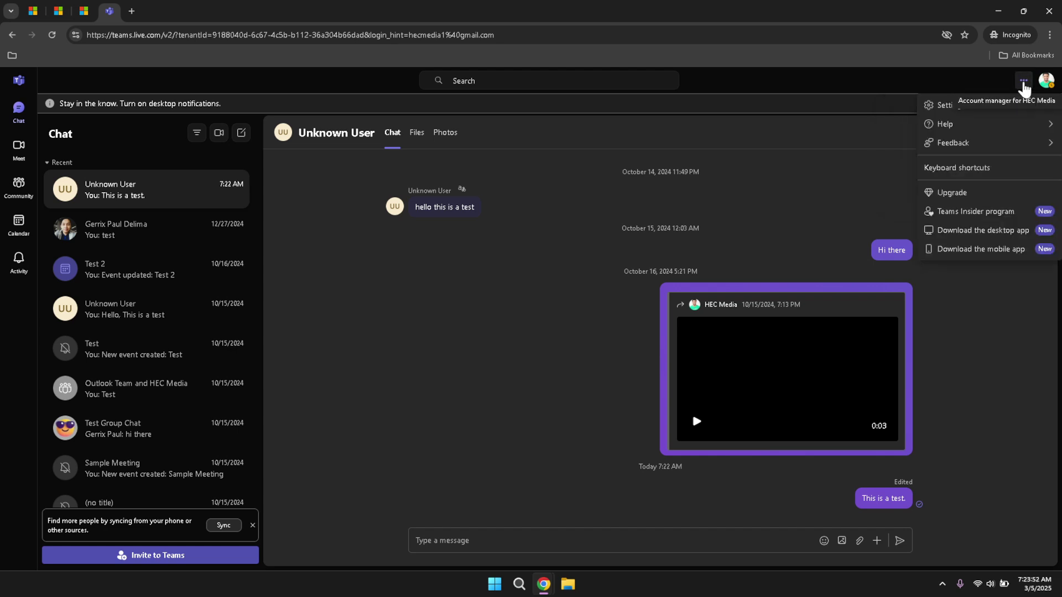
click(990, 80)
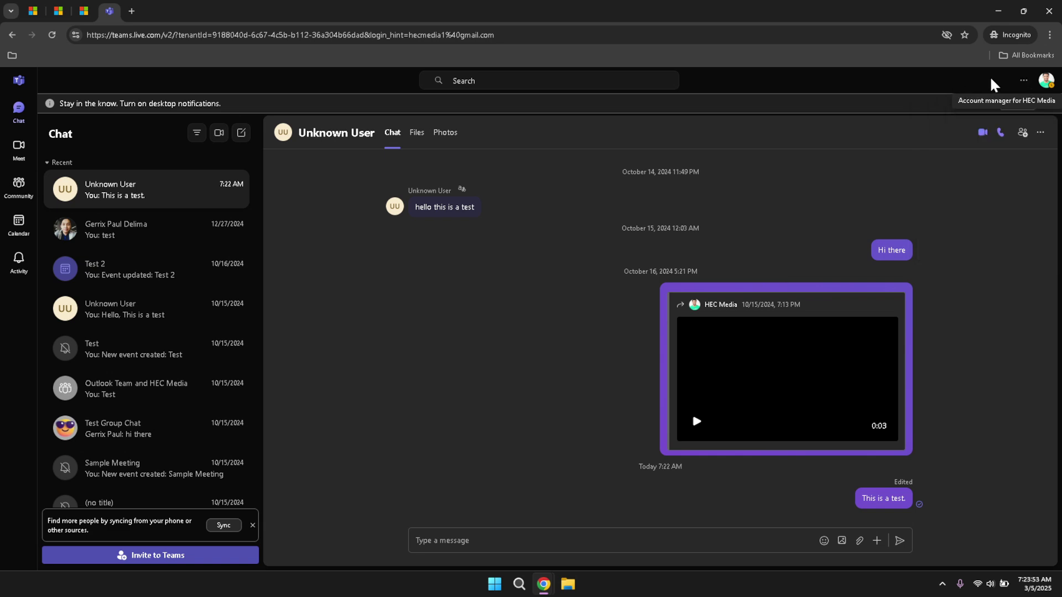
click(1020, 82)
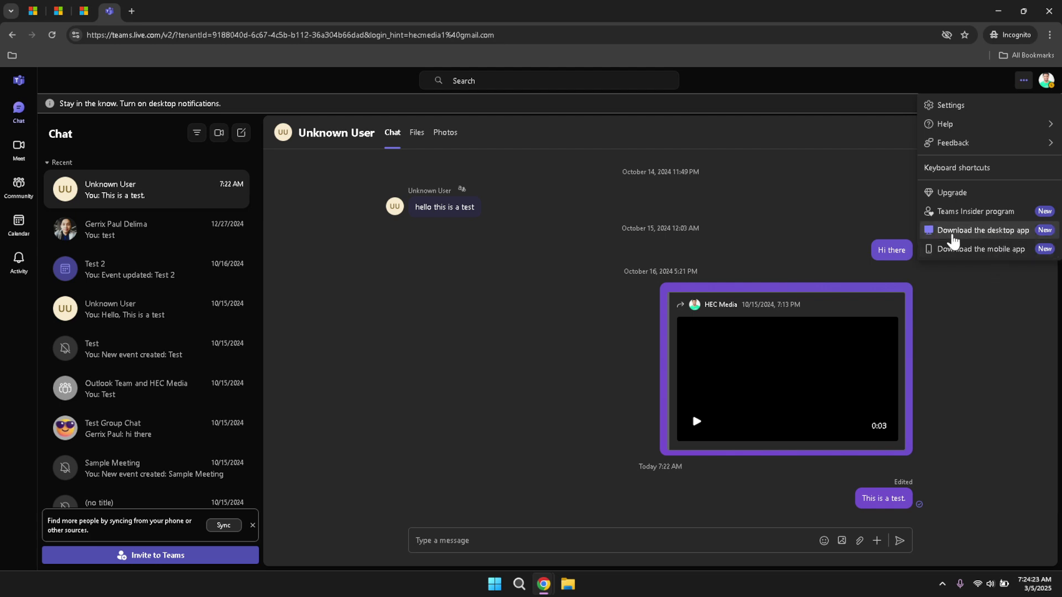
On the Meet page, try Create a meeting link and Schedule a meeting, backing out of each.
click(997, 271)
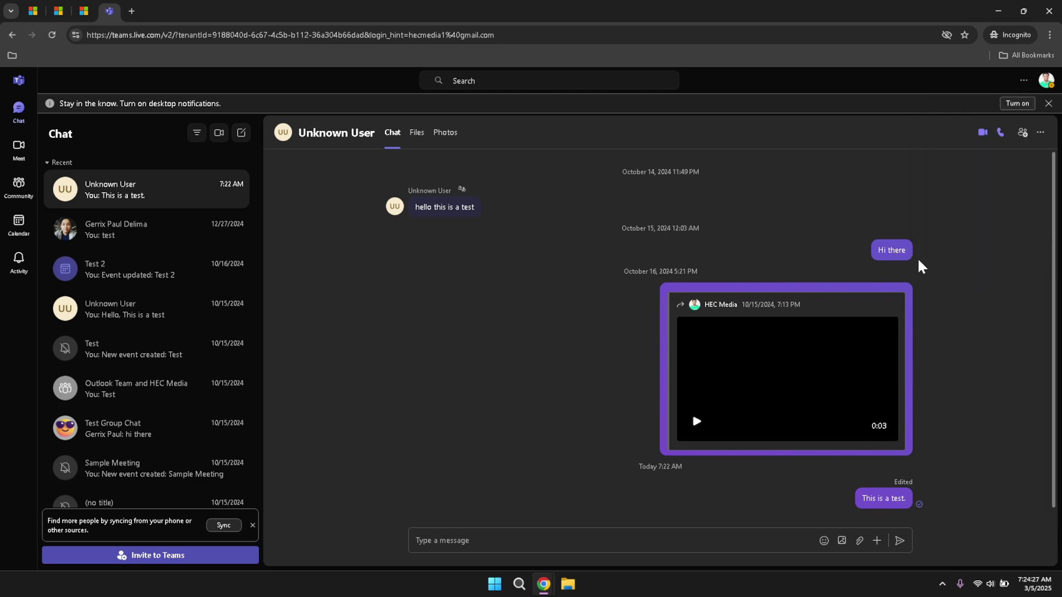
click(16, 145)
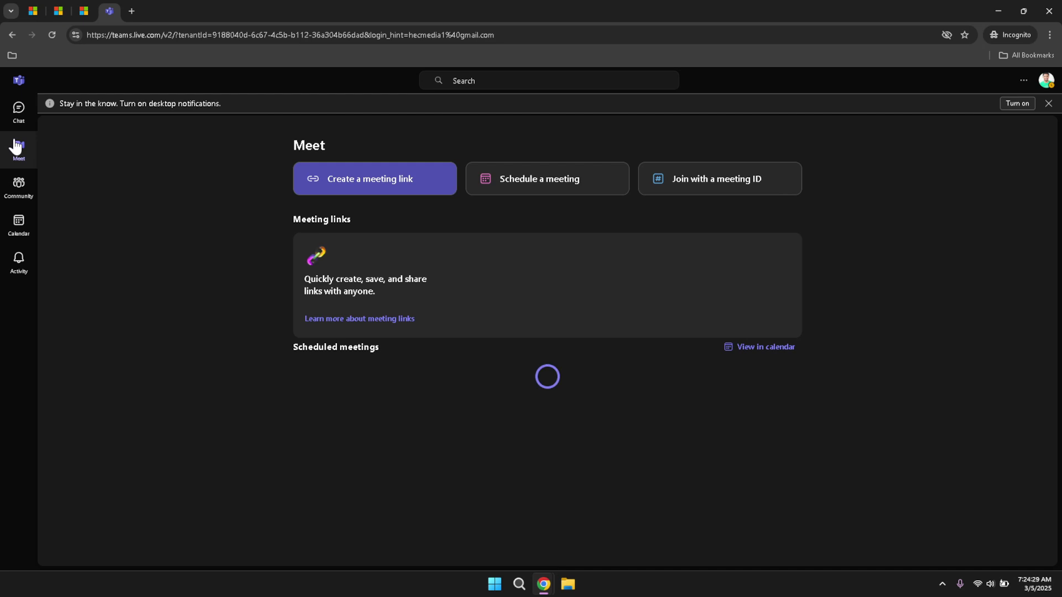
click(381, 182)
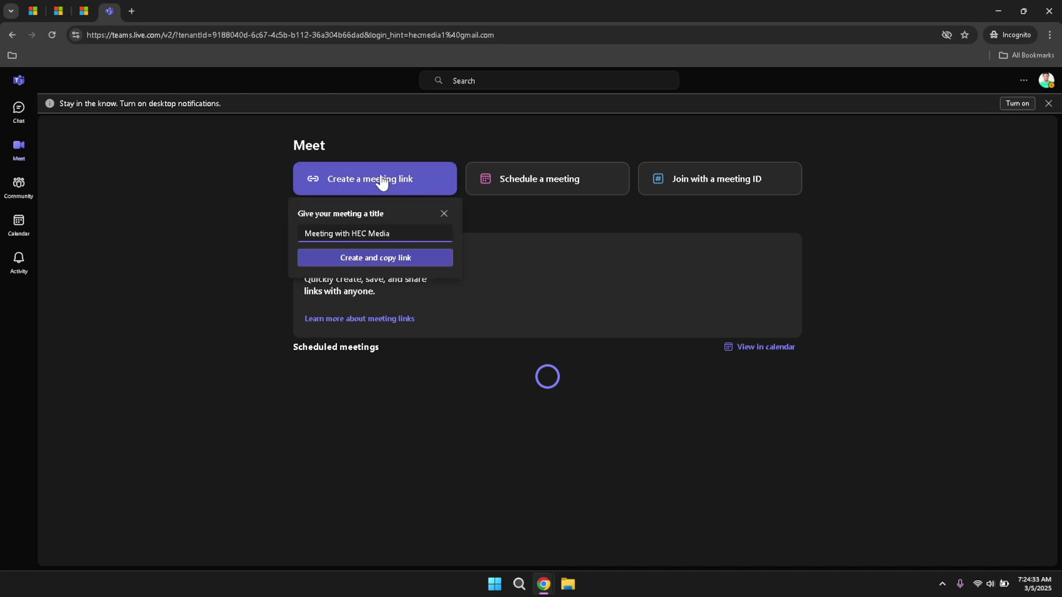
click(444, 213)
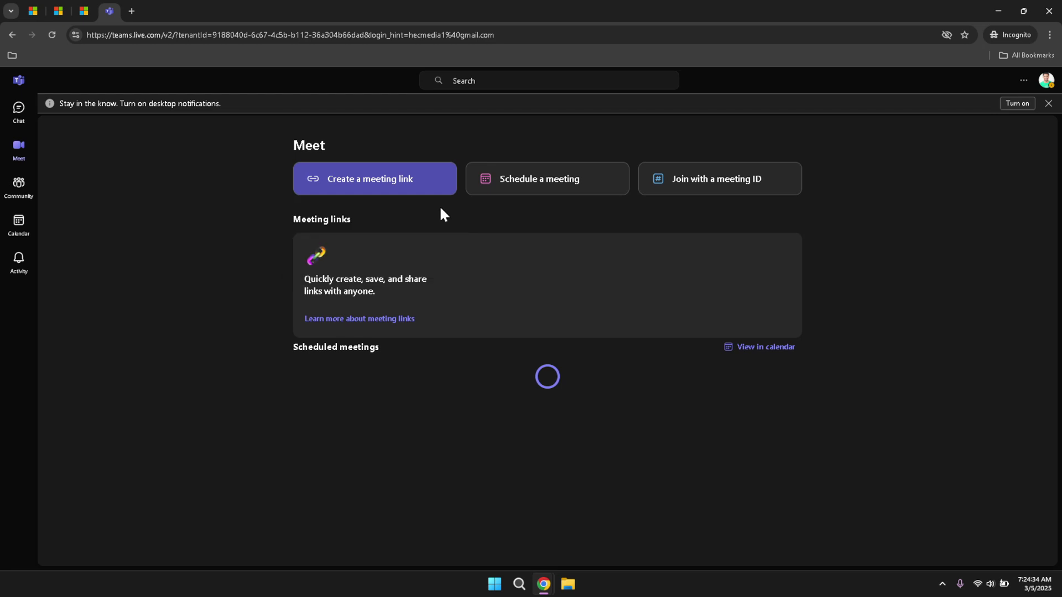
click(524, 179)
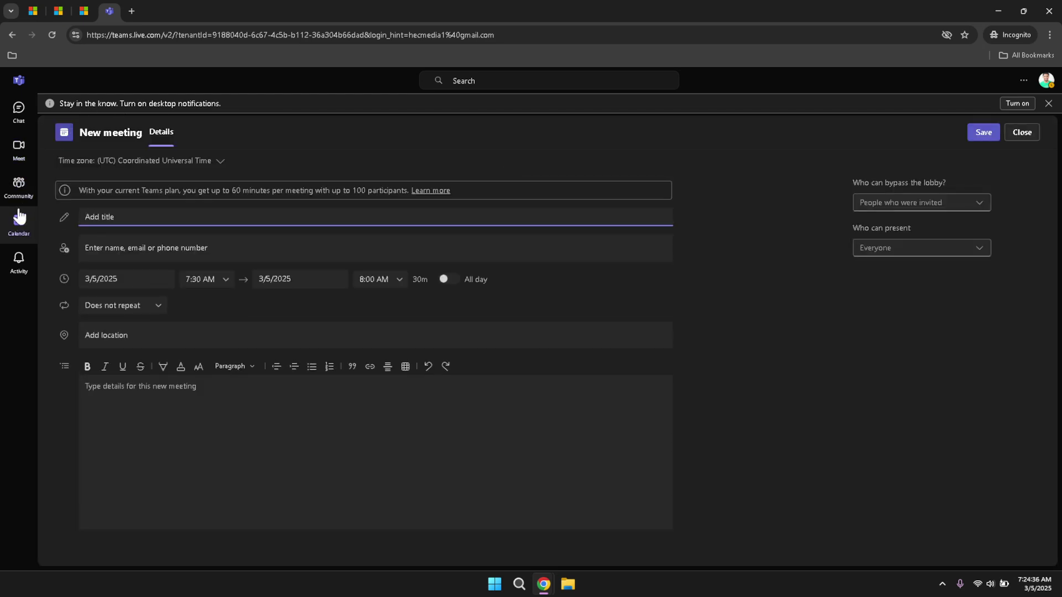
click(17, 148)
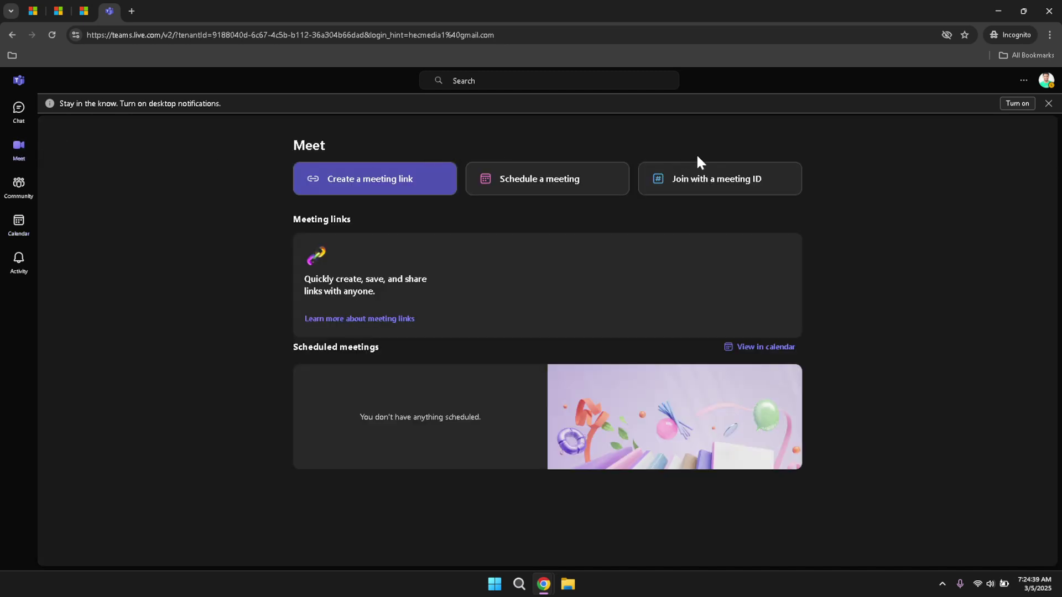
Try Join with a meeting ID and View in calendar, then open Test Community's posts.
click(701, 188)
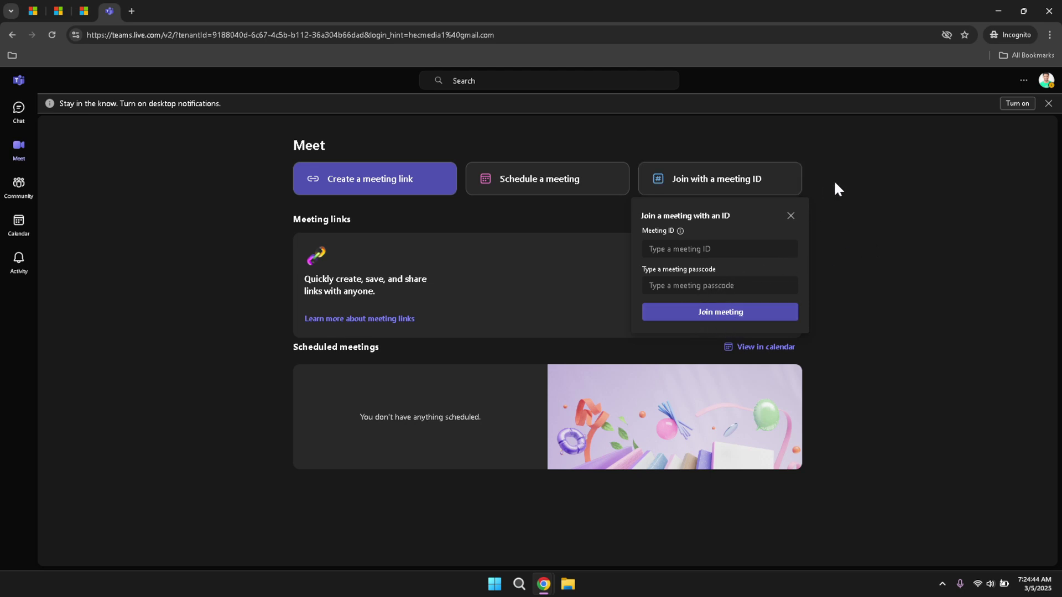
click(792, 215)
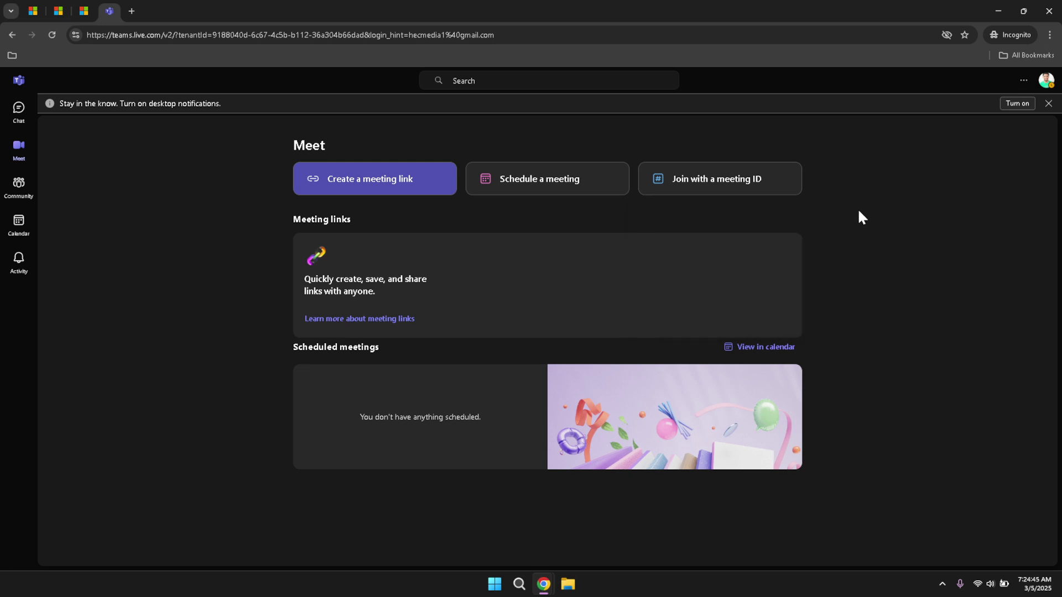
click(768, 349)
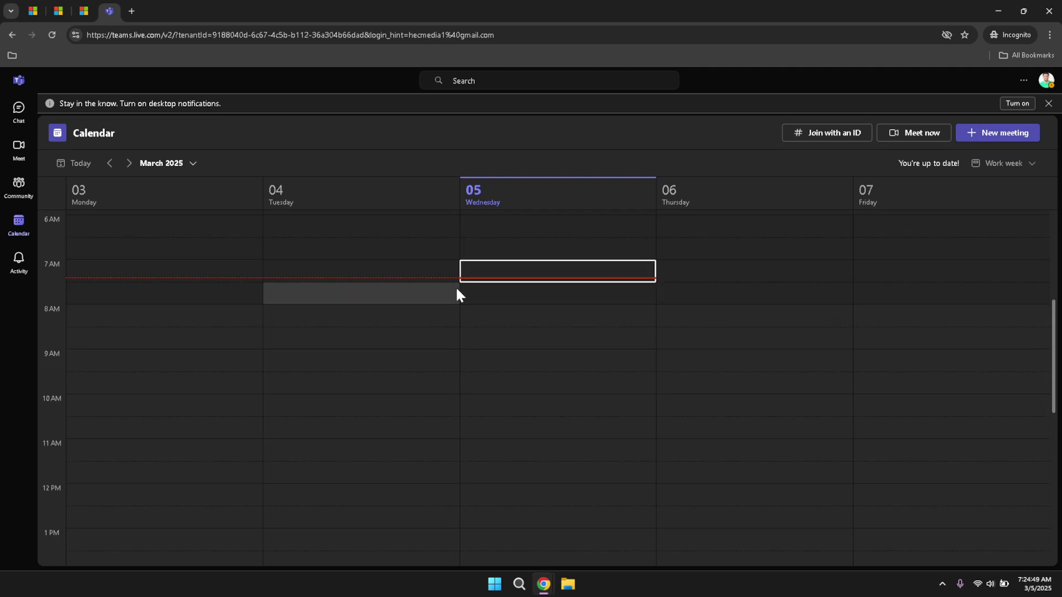
click(16, 151)
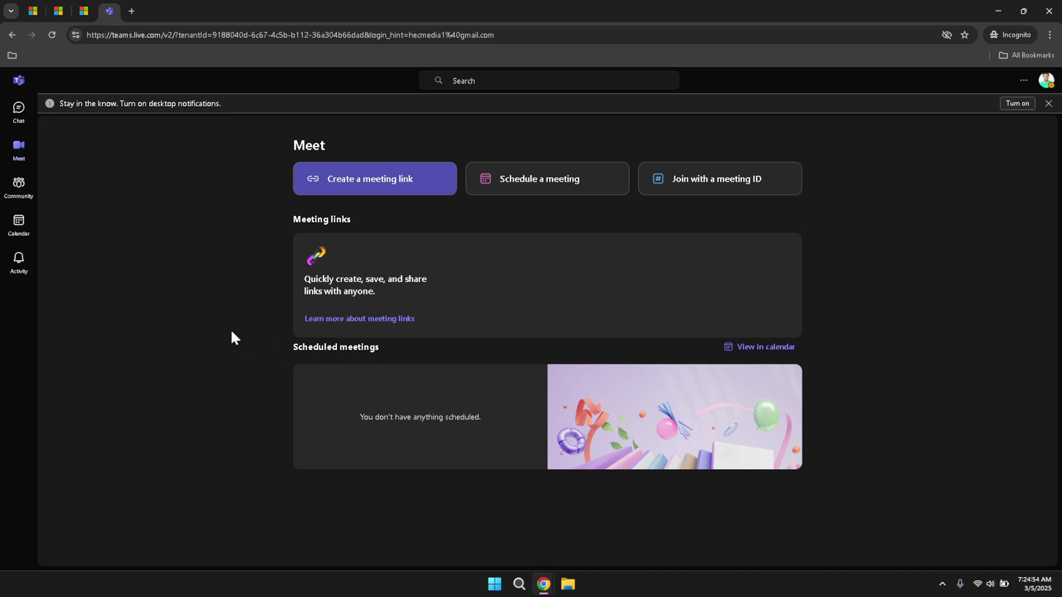
click(29, 191)
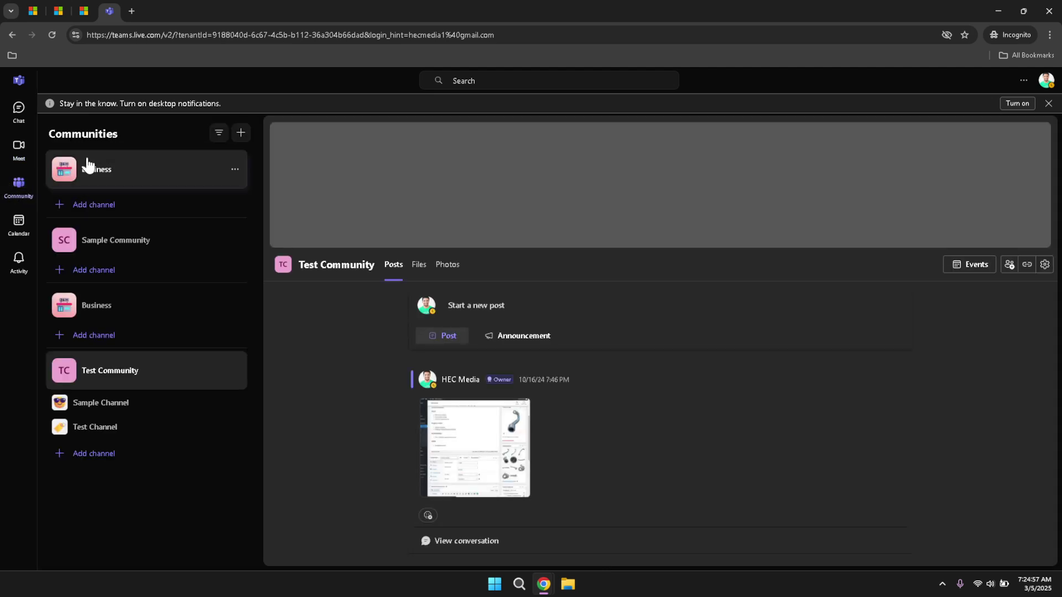
click(101, 169)
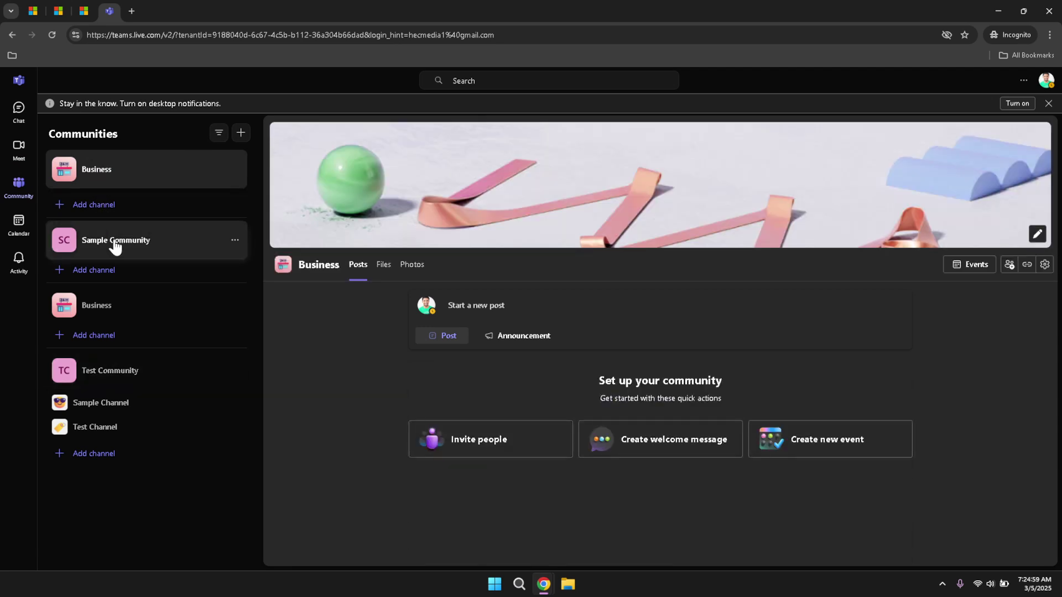
click(115, 247)
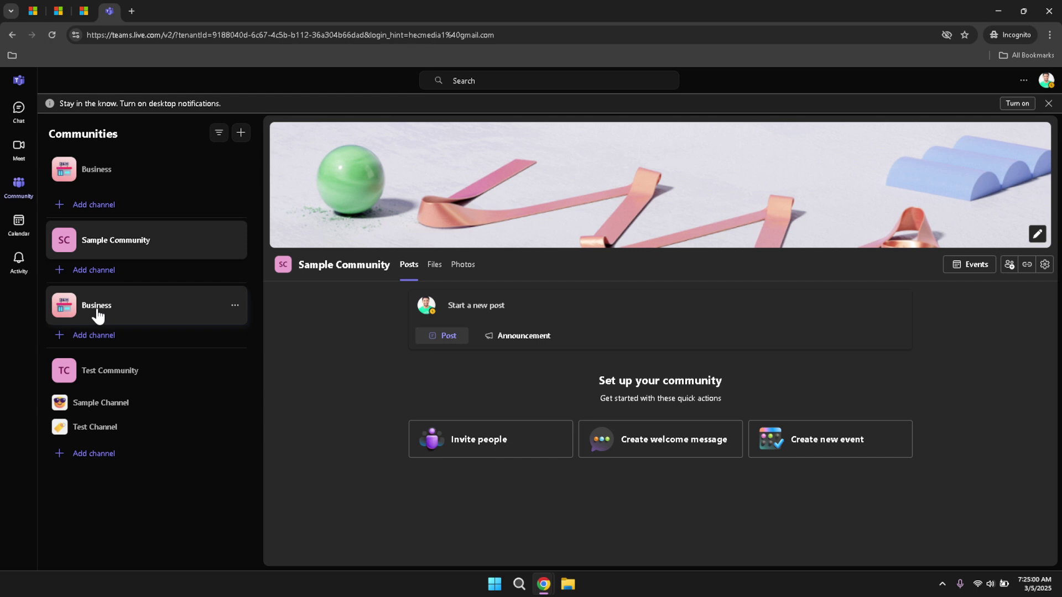
click(98, 316)
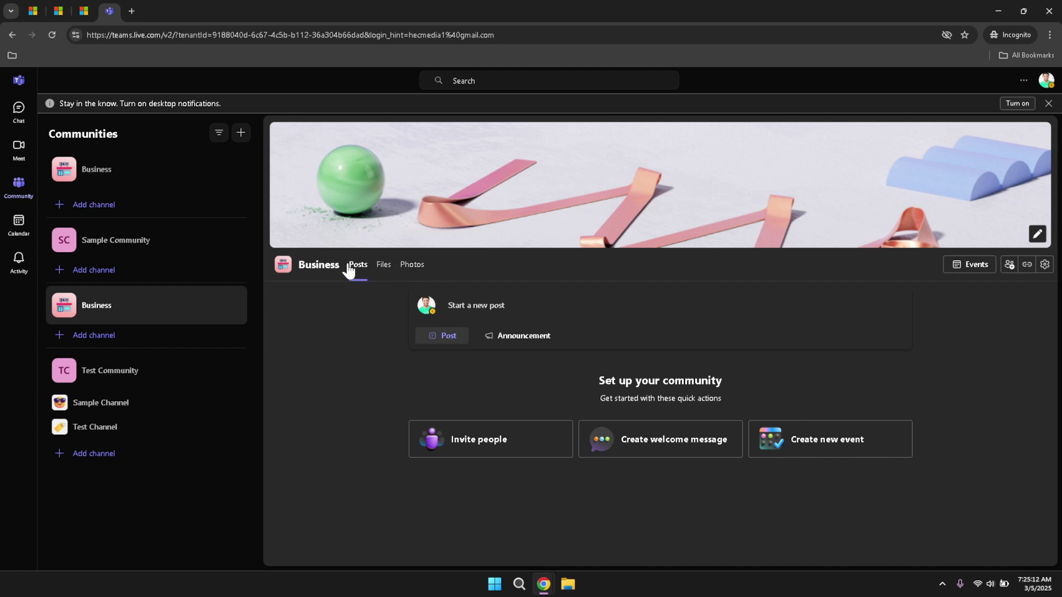
click(379, 267)
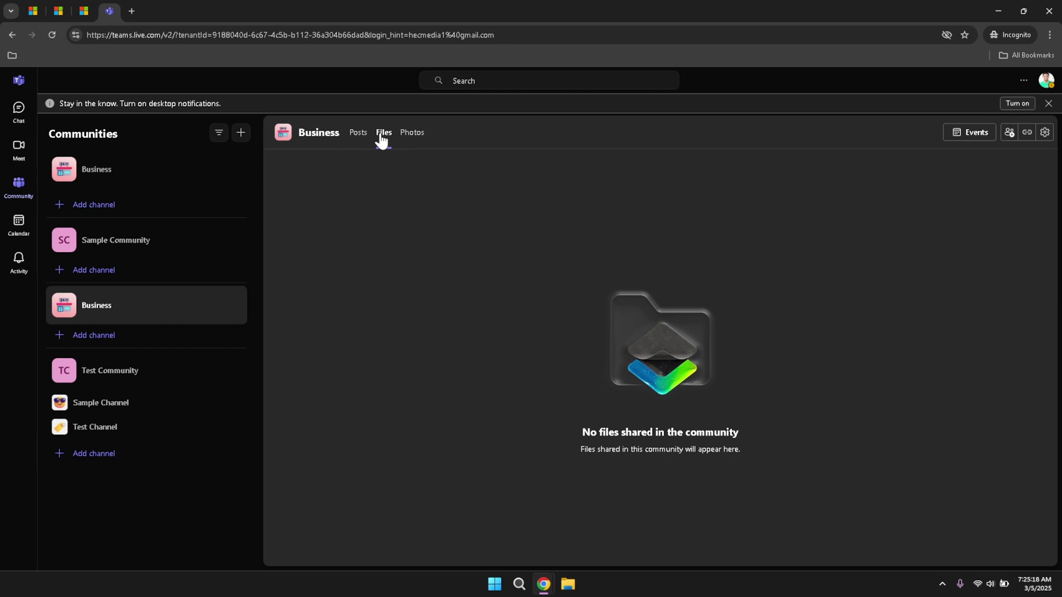
click(413, 143)
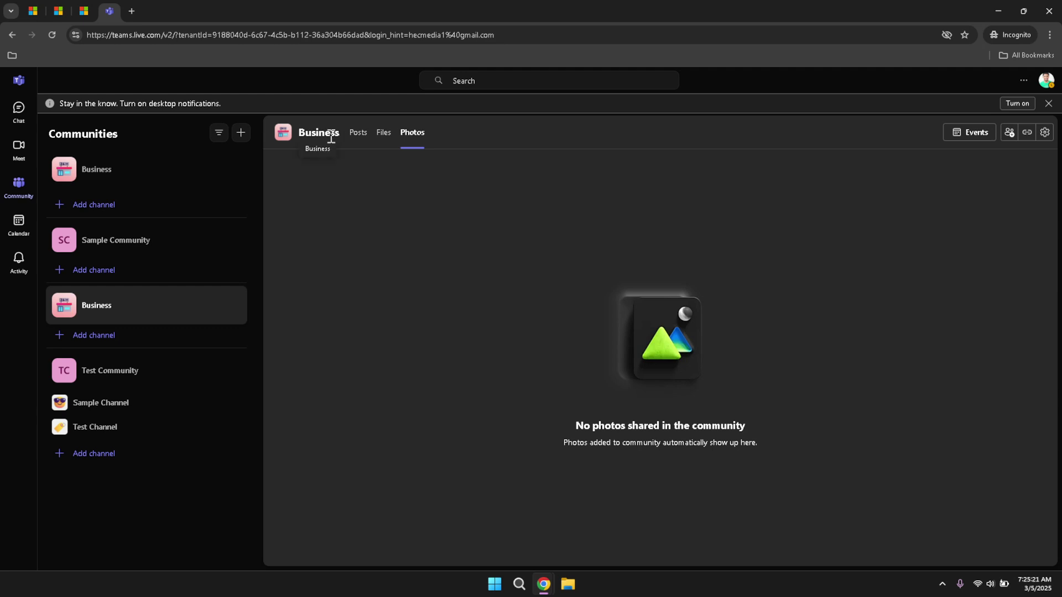
click(359, 132)
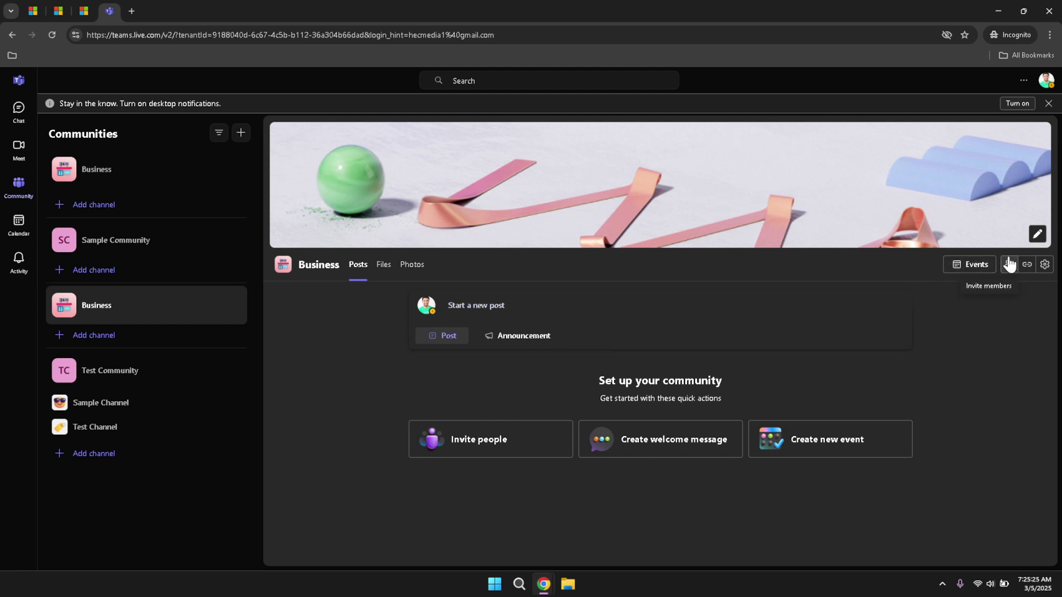
click(1044, 266)
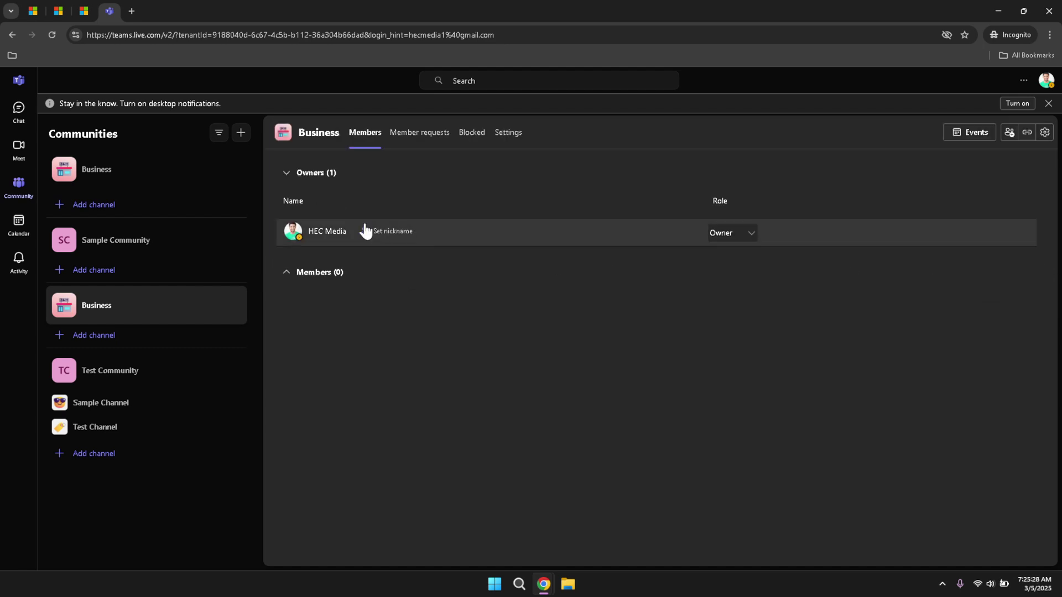
click(419, 134)
click(472, 136)
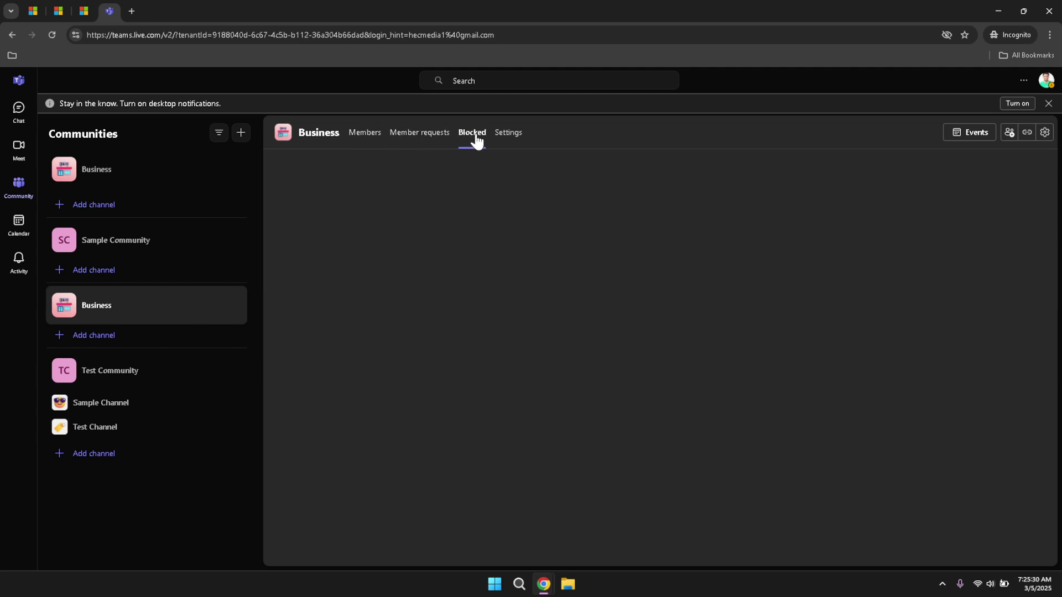
click(509, 136)
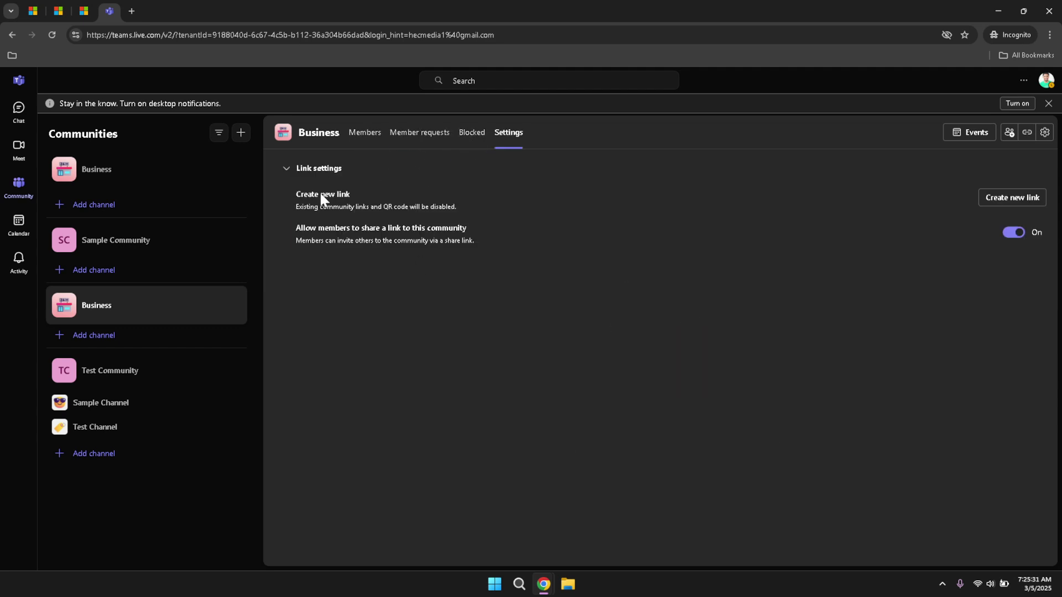
click(97, 308)
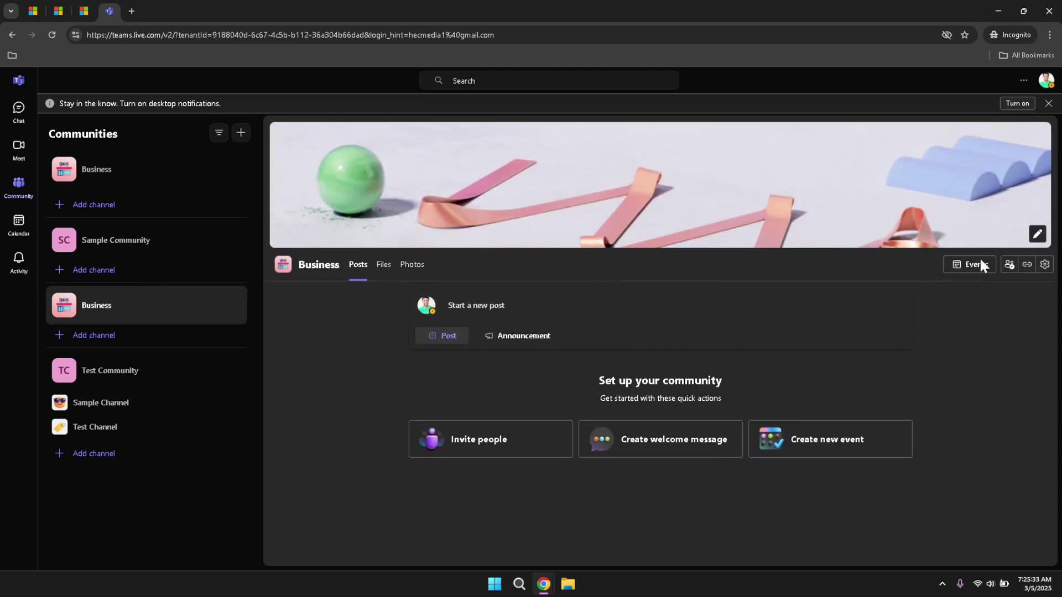
click(1008, 264)
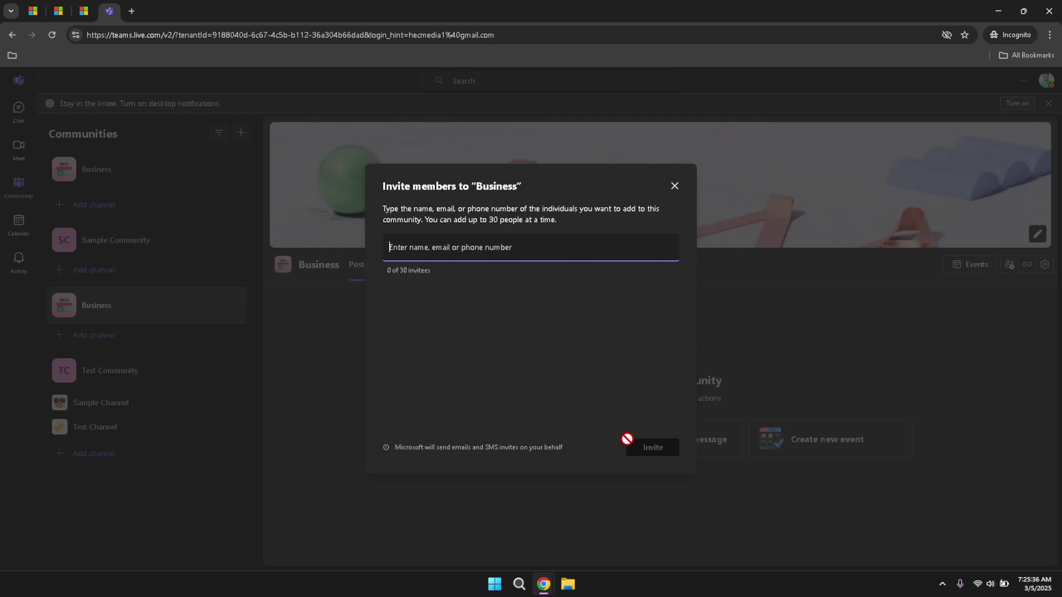
click(674, 186)
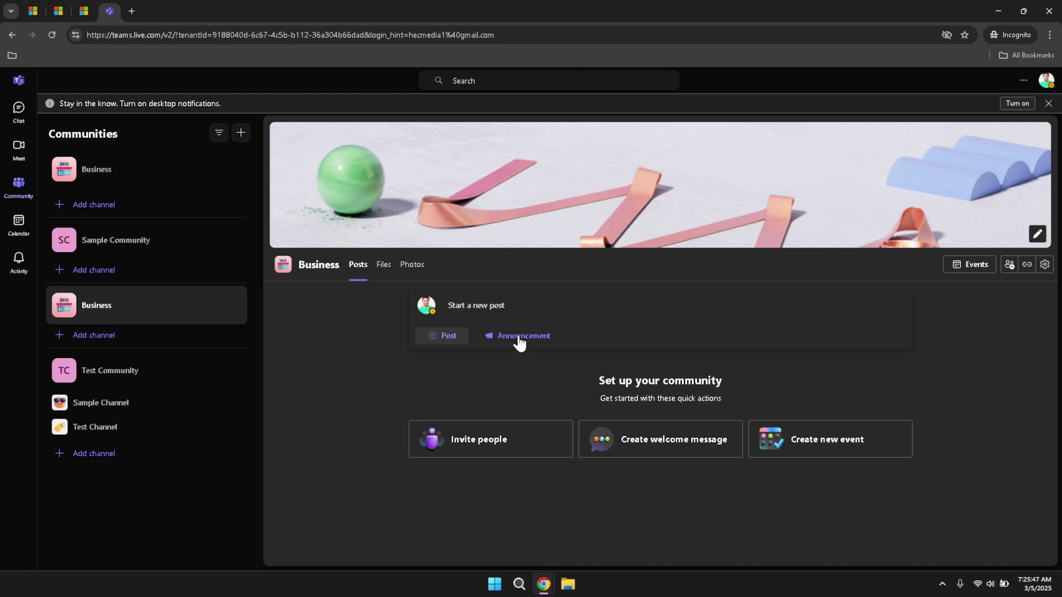
Show the 3–7 March 2025 work week, discarding trial meetings at Wednesday and Tuesday 7 AM.
click(15, 237)
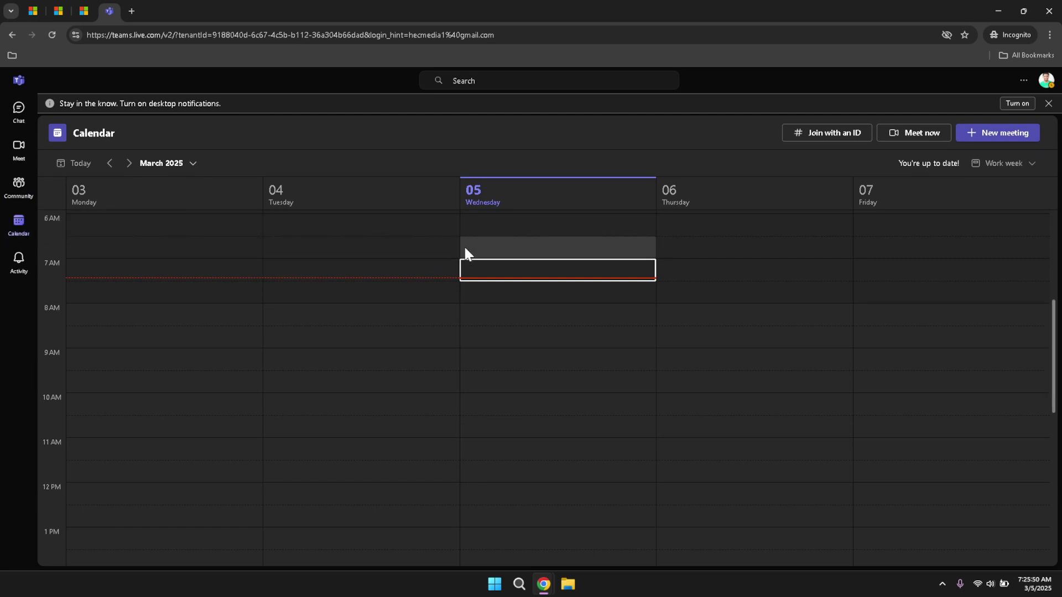
click(514, 272)
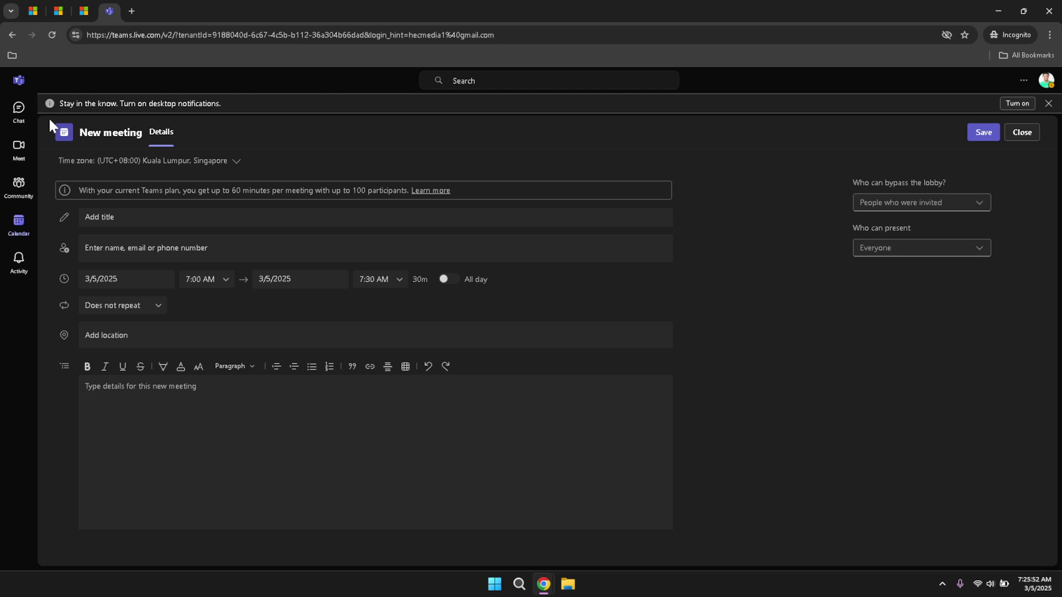
click(18, 223)
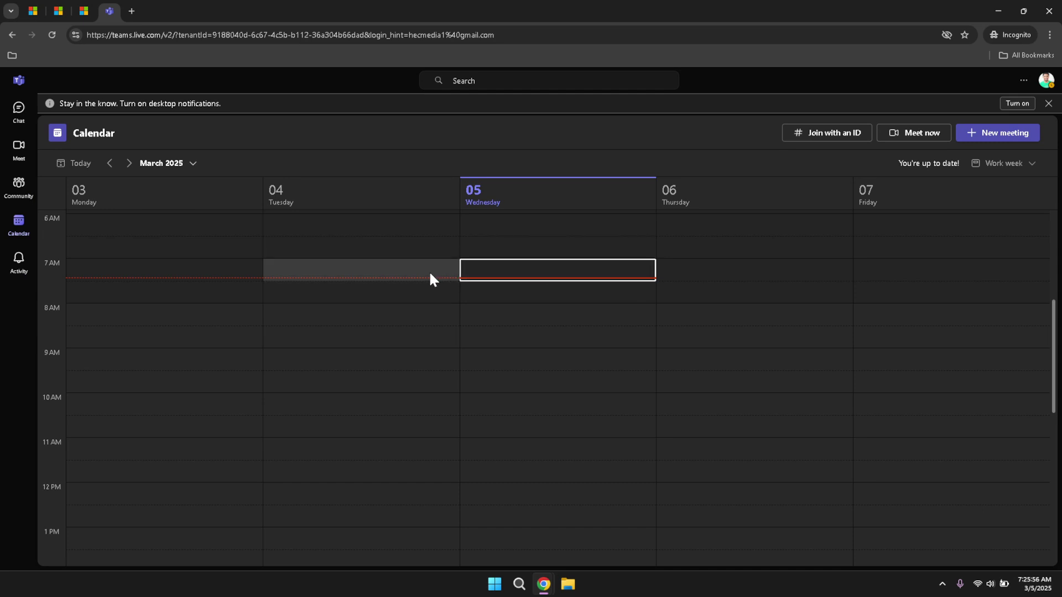
double_click(407, 276)
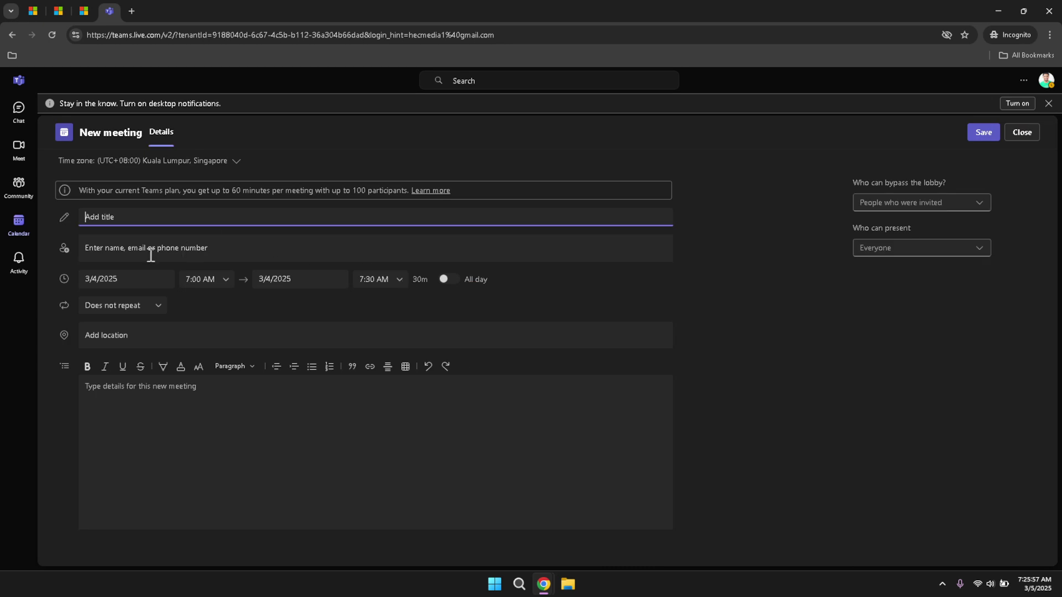
click(19, 222)
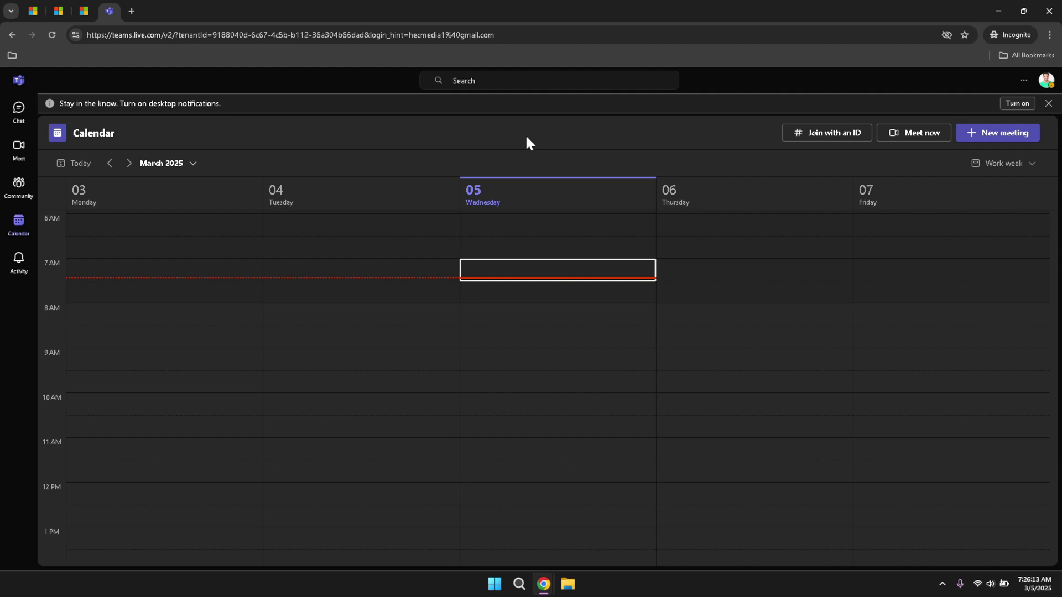
click(999, 162)
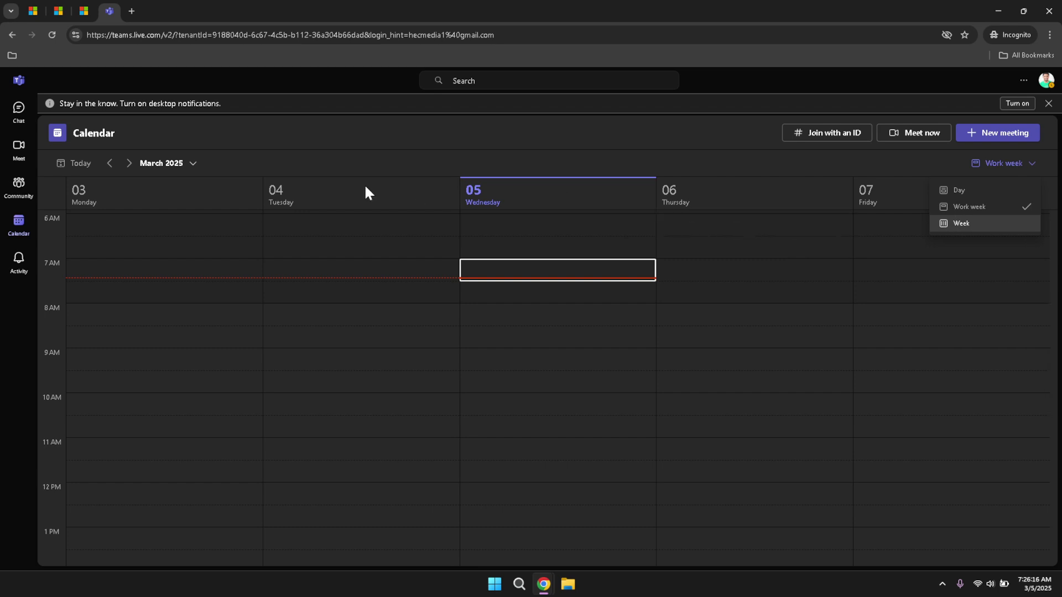
click(186, 164)
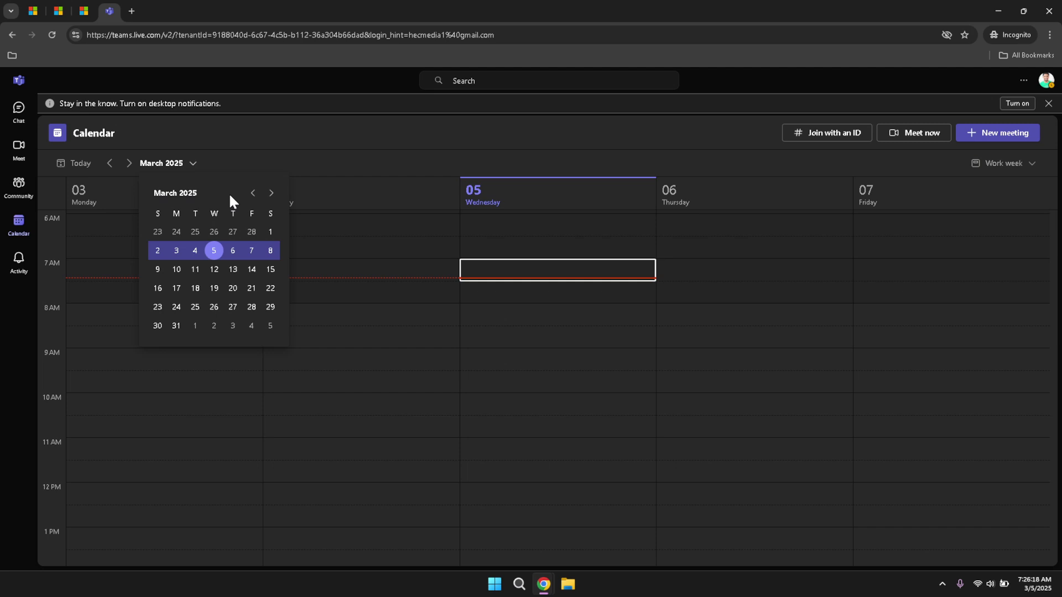
click(253, 194)
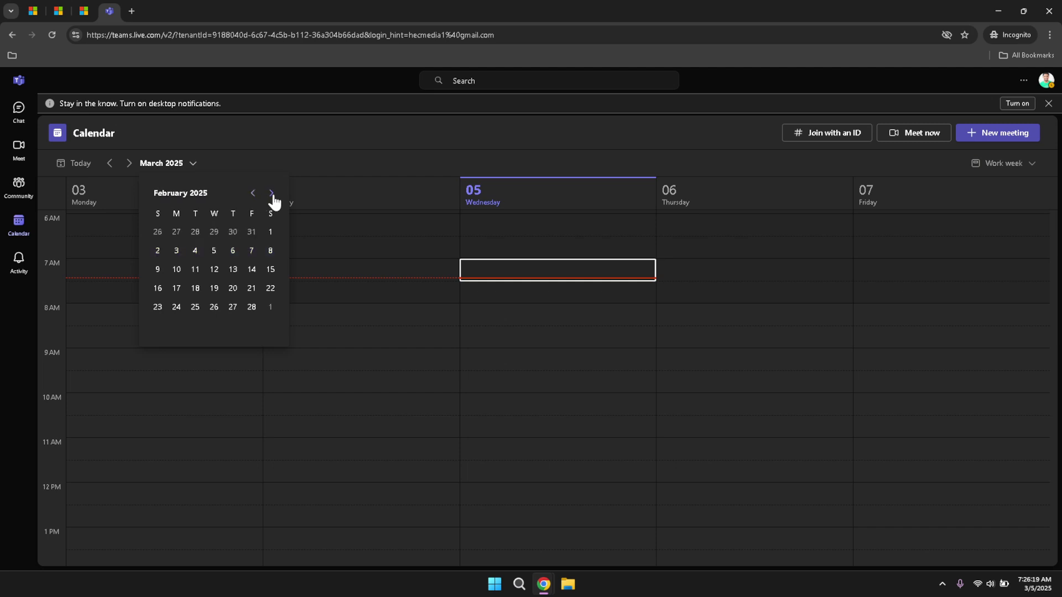
click(272, 195)
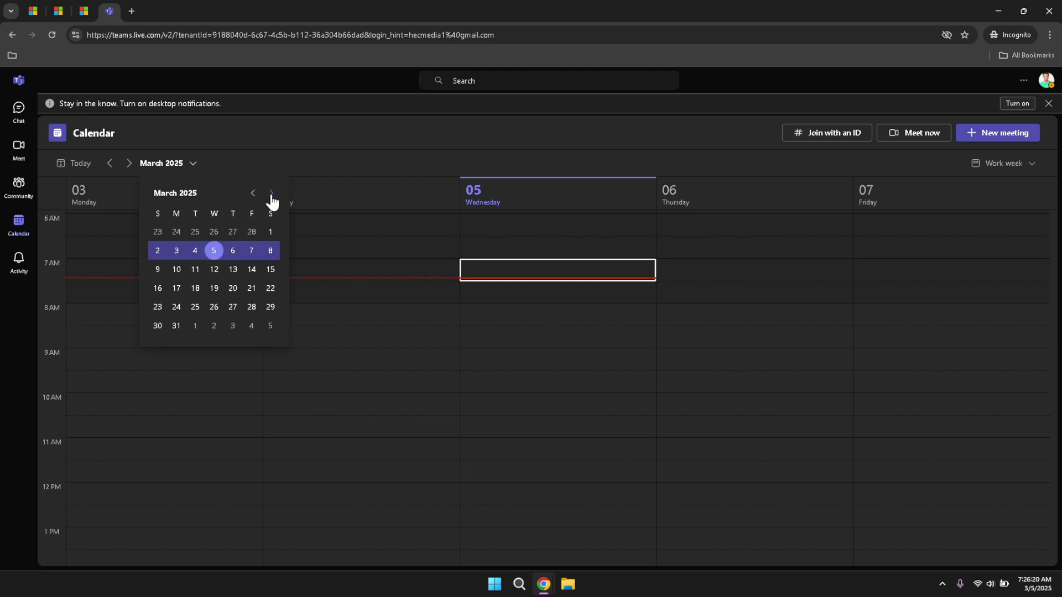
click(272, 194)
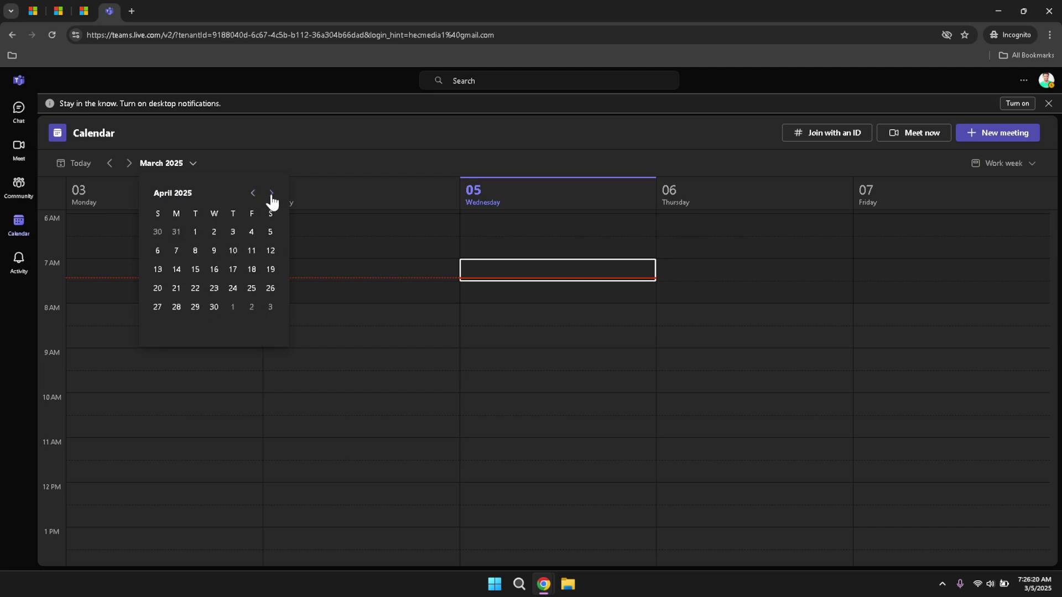
click(311, 161)
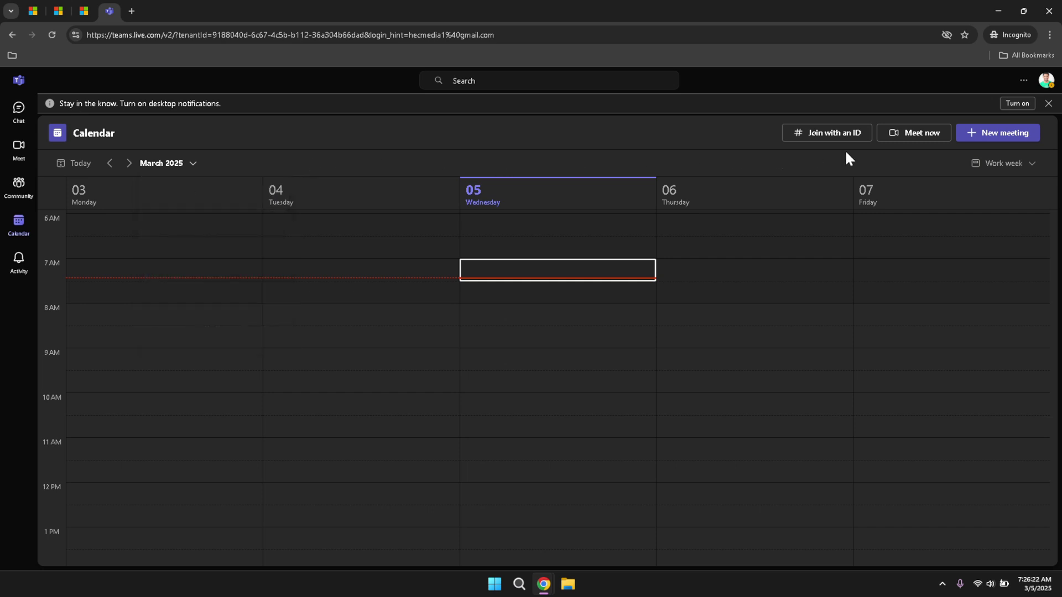
click(999, 167)
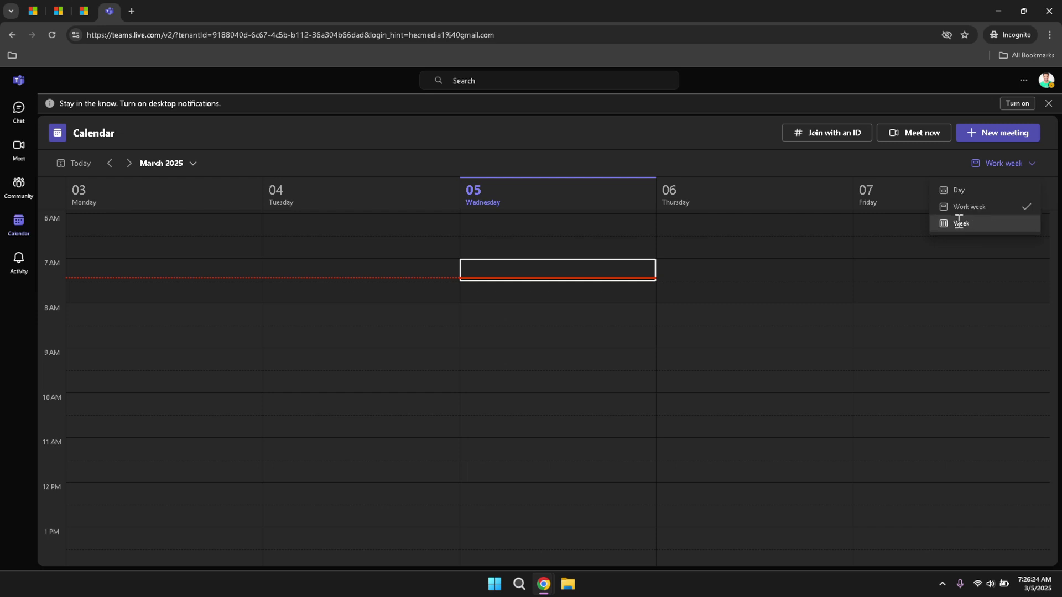
click(547, 155)
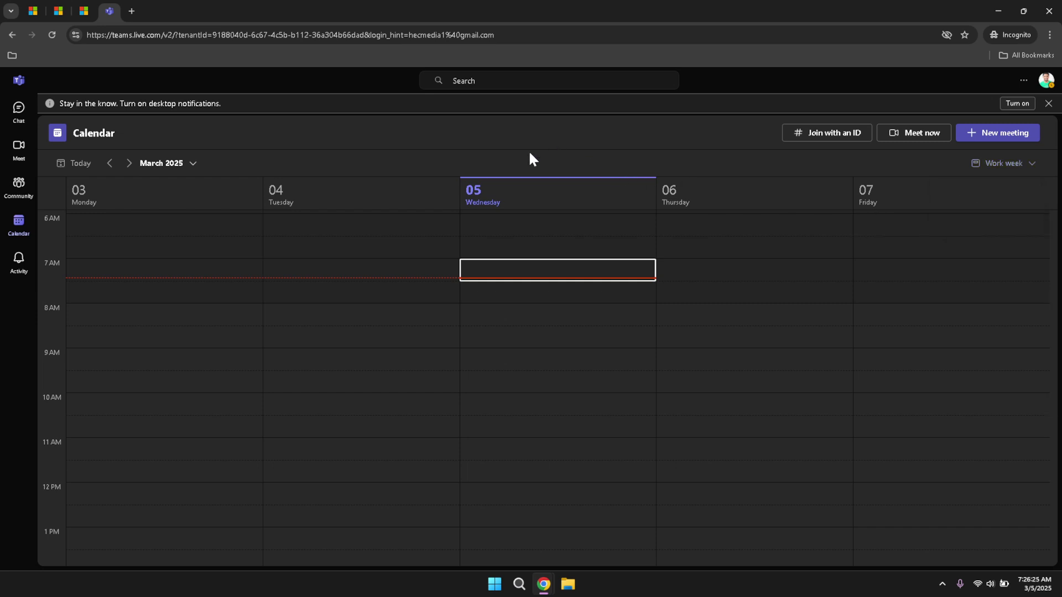
Check the empty Activity feed and its Filter box, then reach notification settings.
click(5, 263)
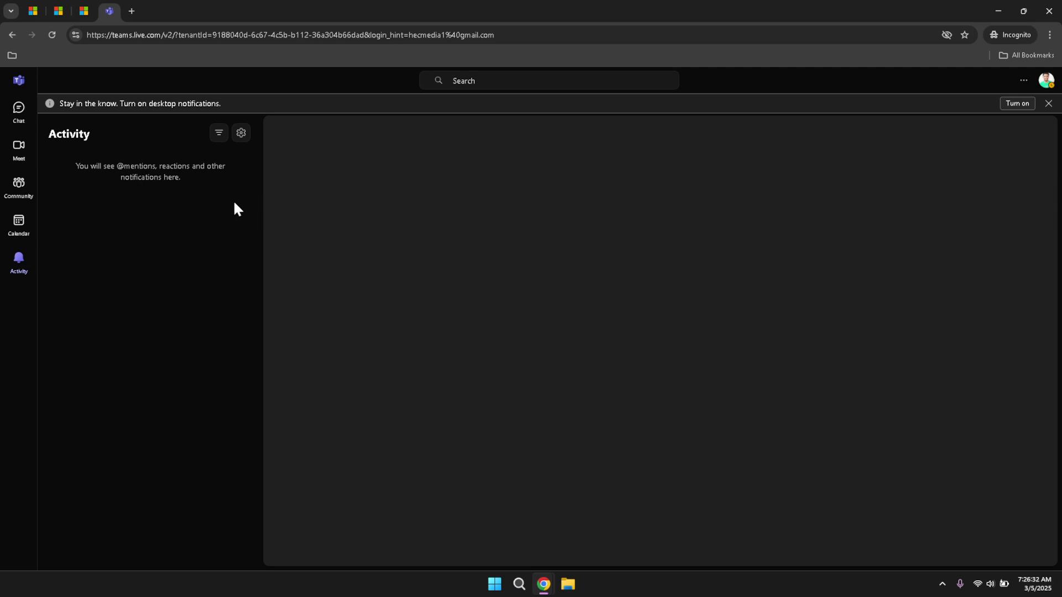
click(219, 136)
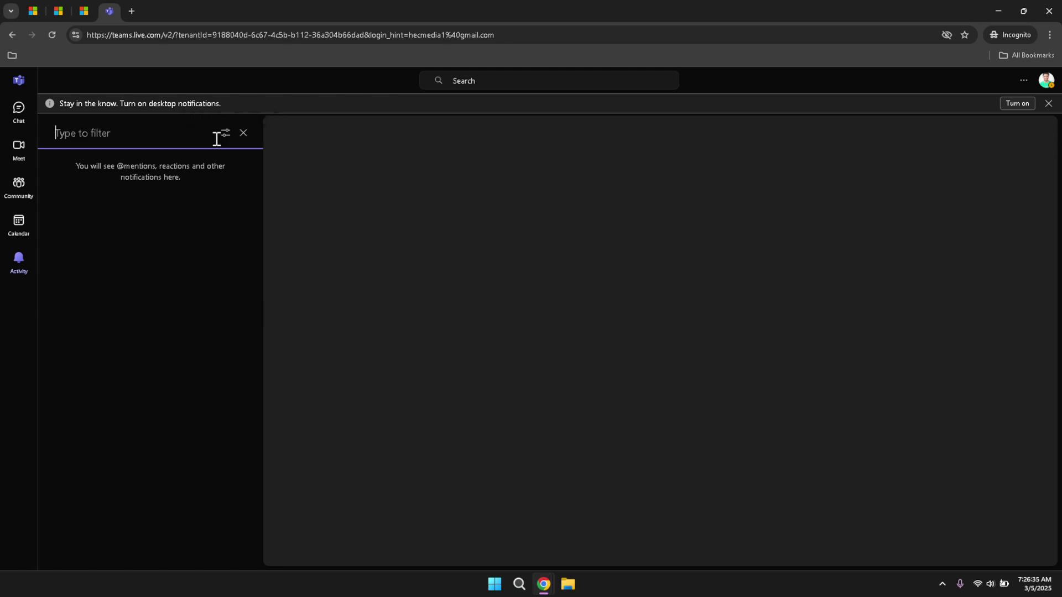
click(244, 140)
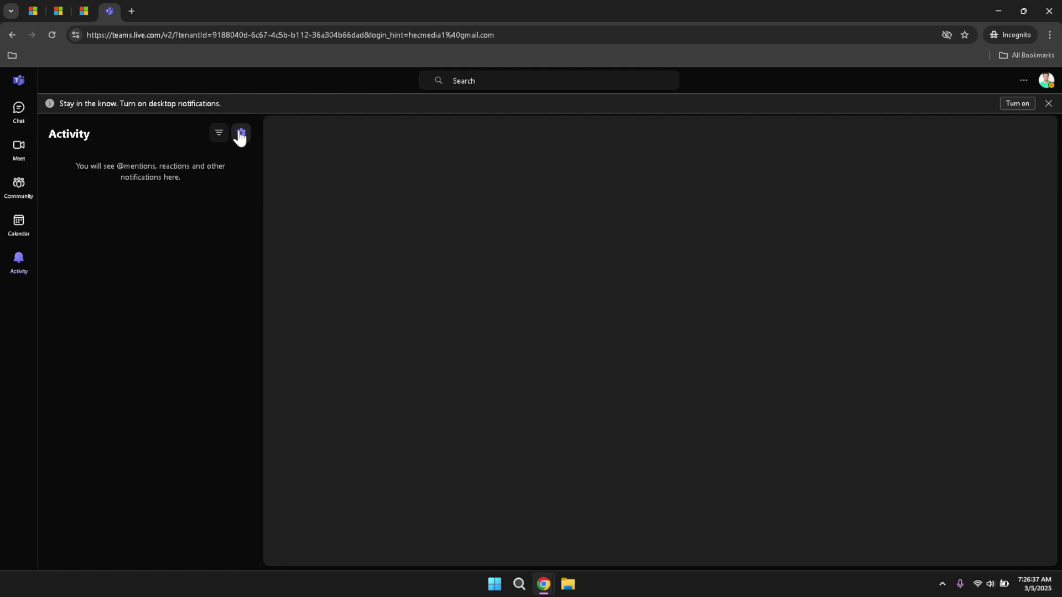
click(241, 134)
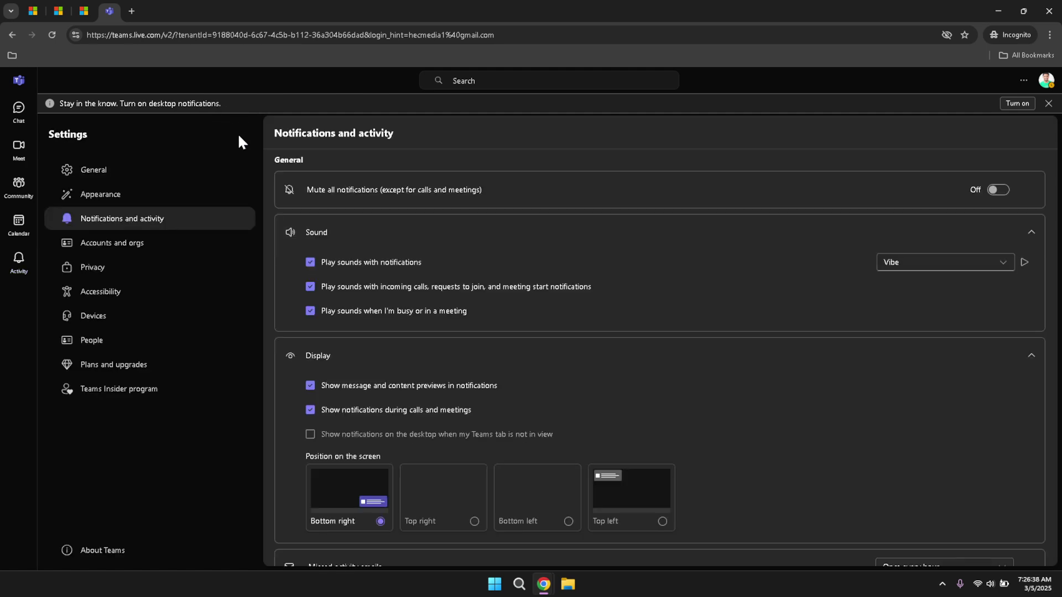
click(82, 176)
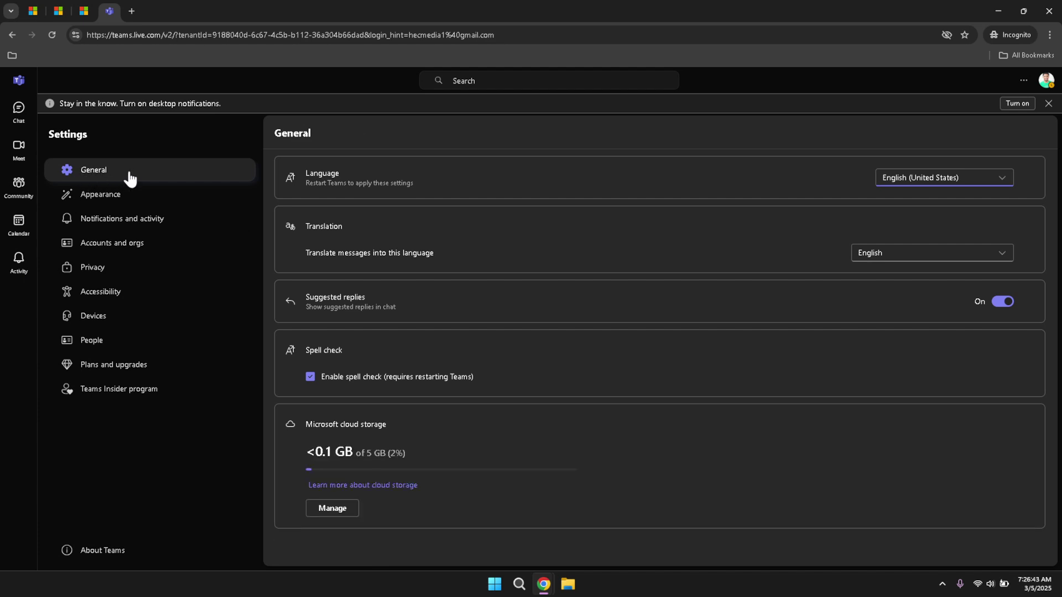
click(145, 198)
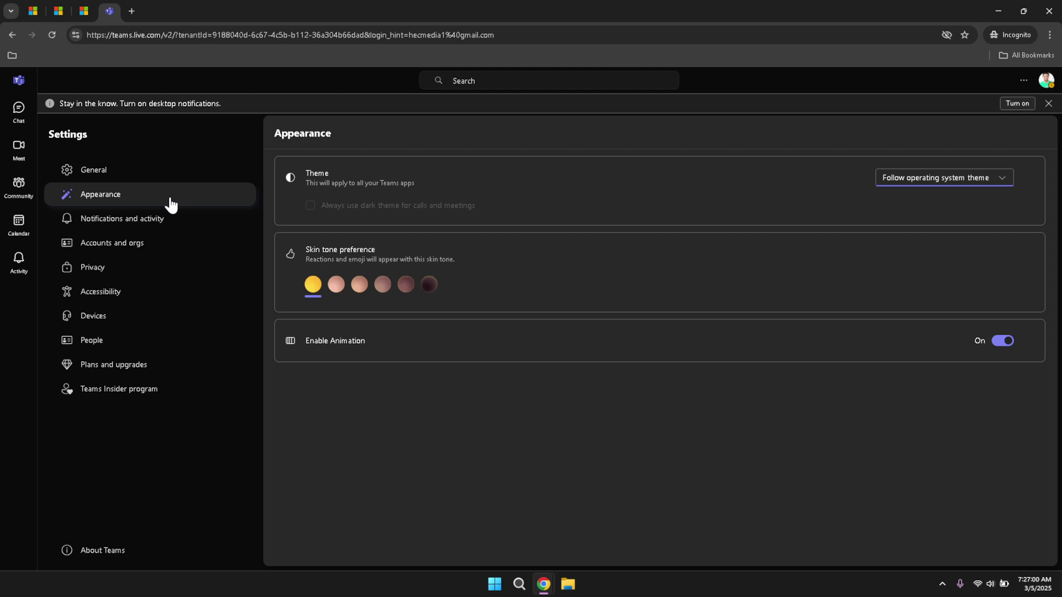
click(174, 220)
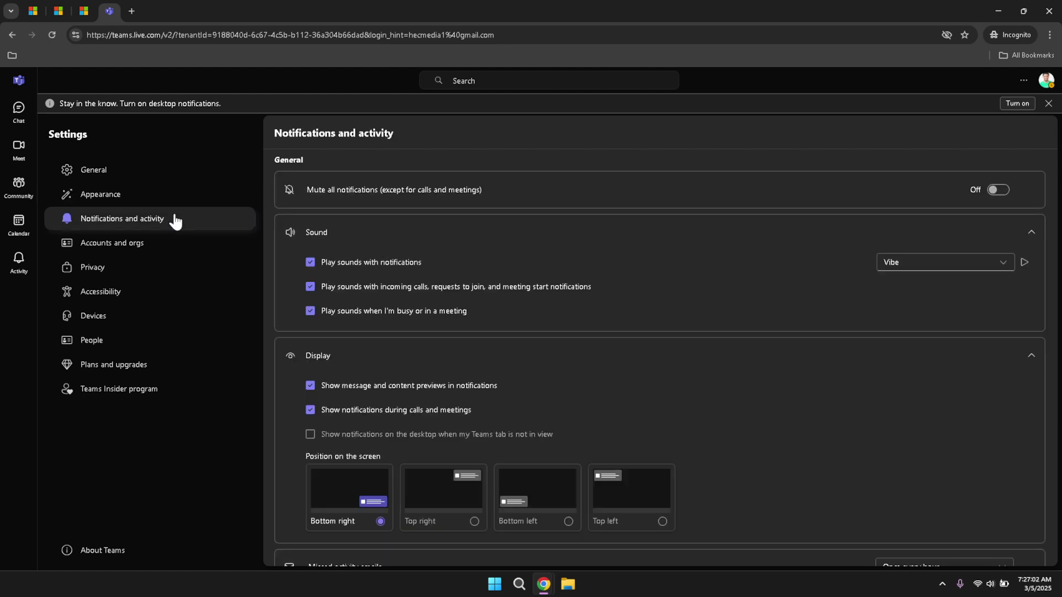
scroll(553, 249, down, 3)
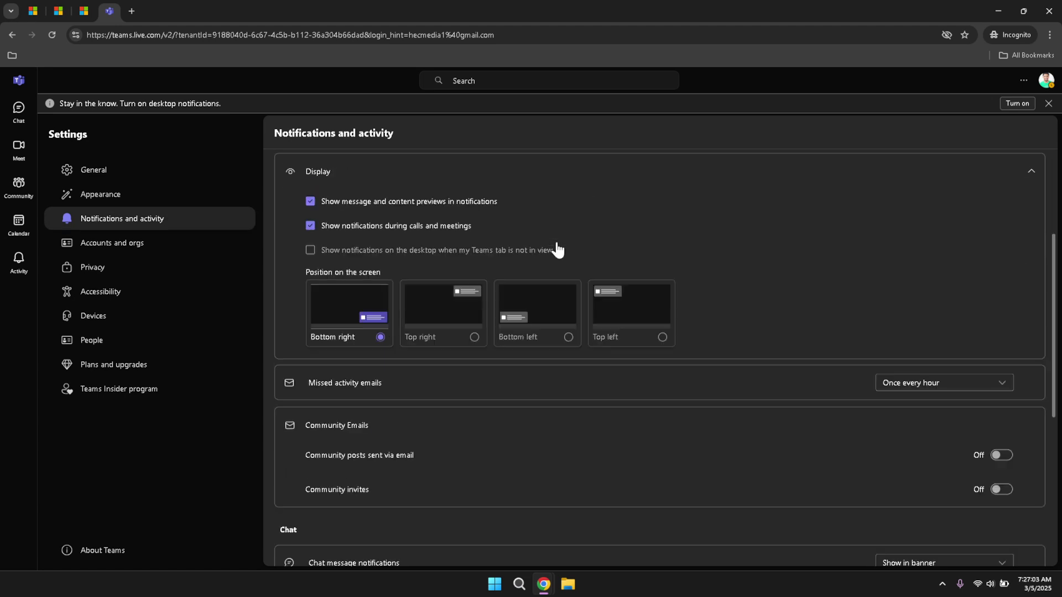
scroll(557, 250, down, 2)
scroll(557, 250, down, 5)
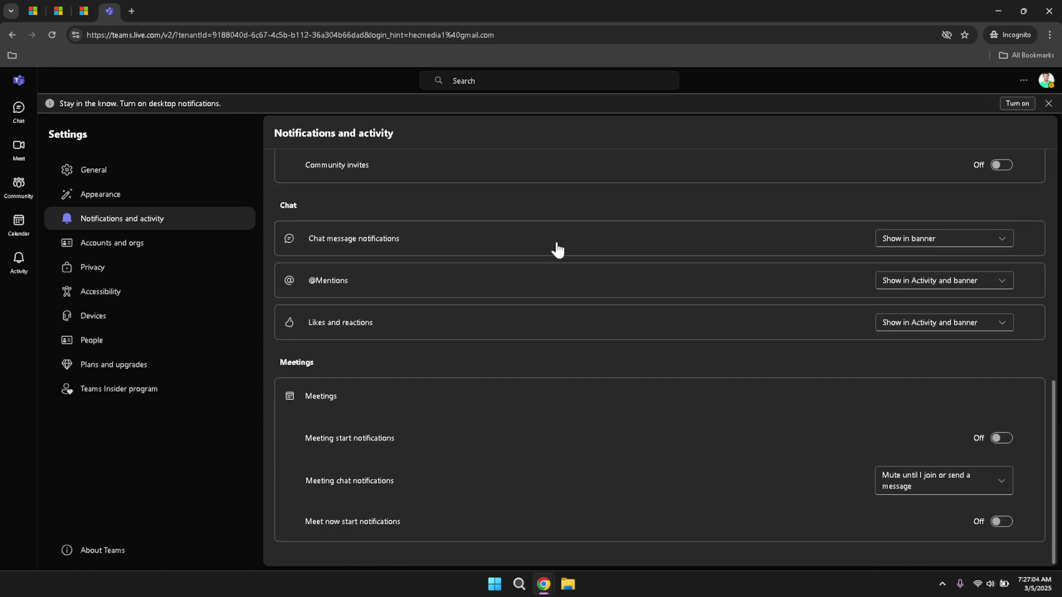
scroll(557, 250, up, 2)
scroll(557, 250, down, 2)
scroll(557, 246, up, 8)
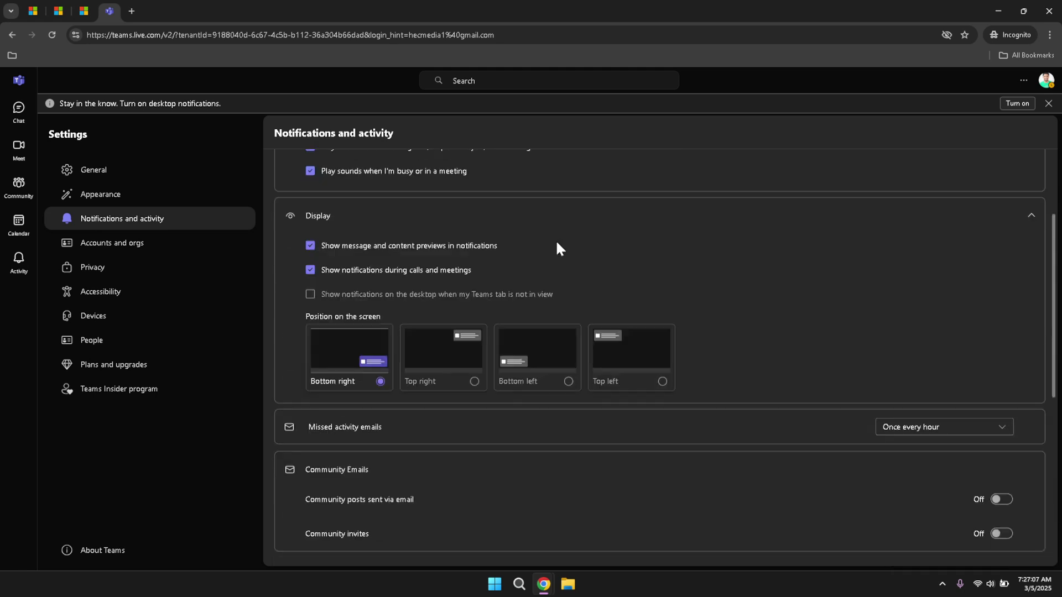
scroll(557, 248, up, 3)
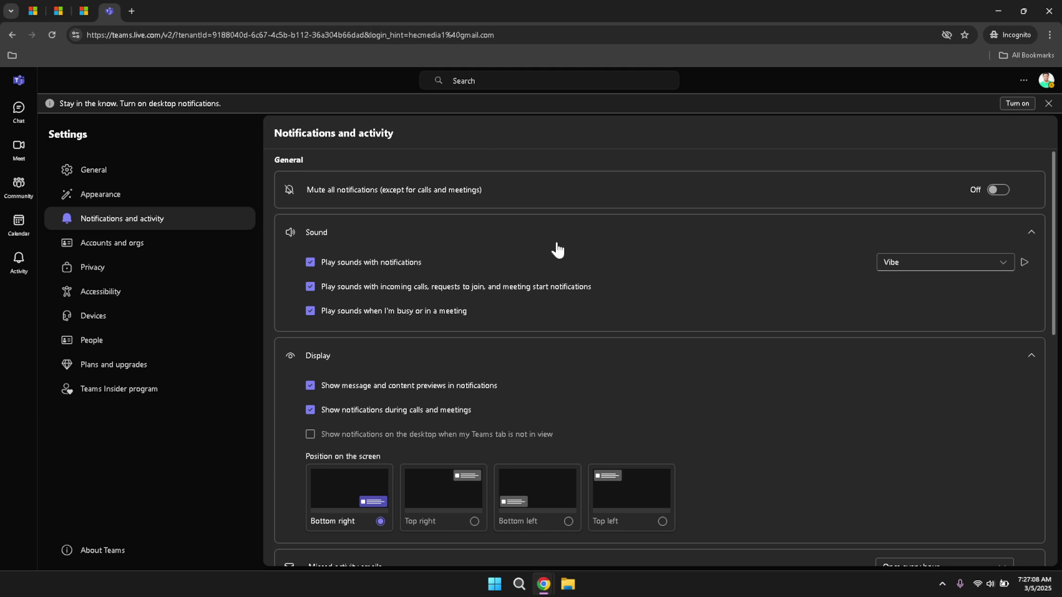
scroll(556, 250, down, 2)
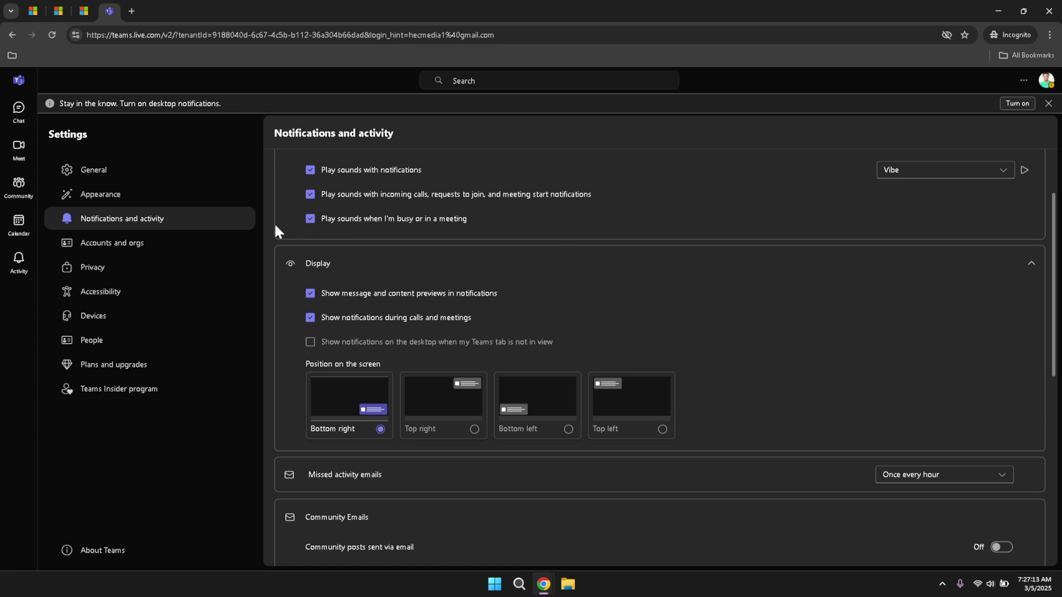
View Accounts and orgs, then scroll through the Privacy settings' read receipts and diagnostics options.
click(173, 255)
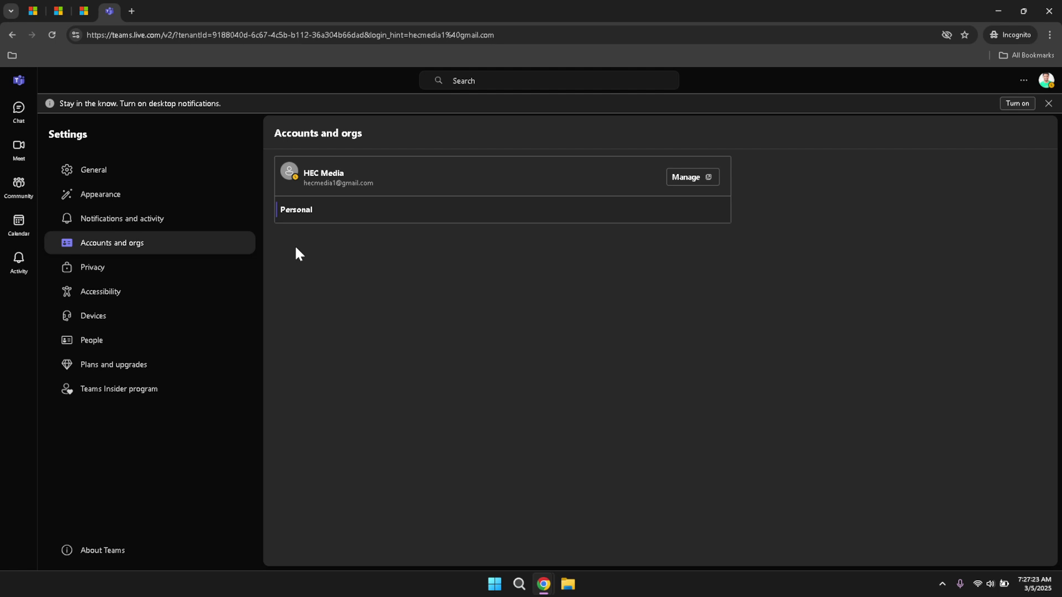
click(169, 271)
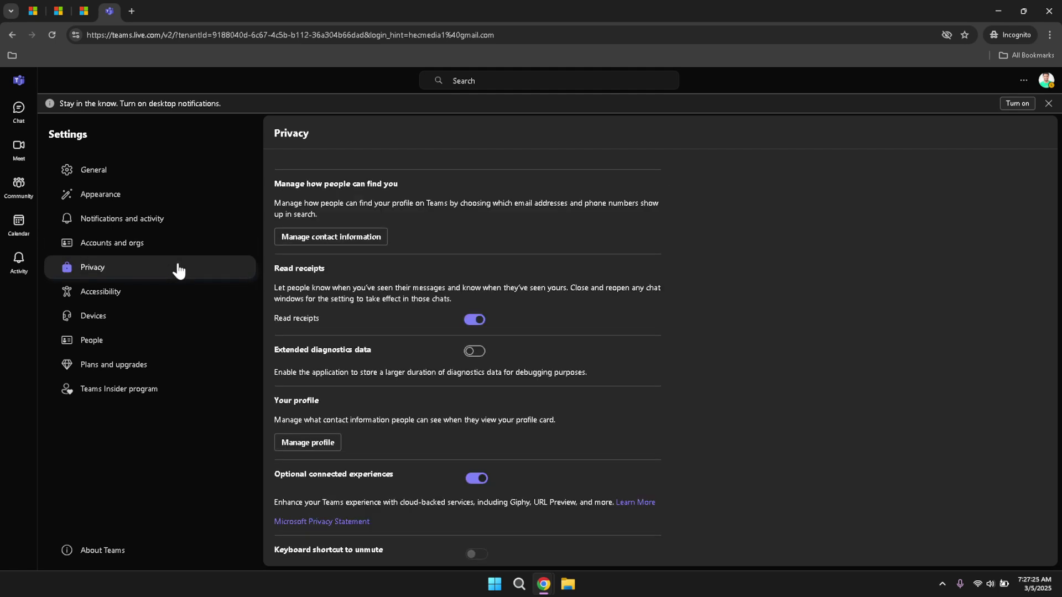
scroll(589, 260, down, 1)
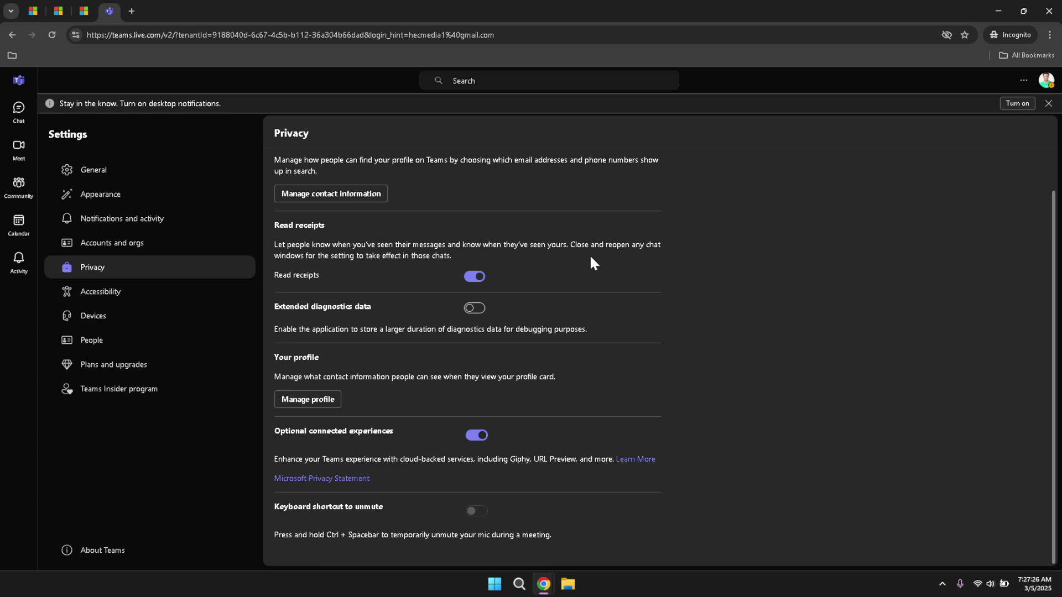
scroll(684, 279, up, 1)
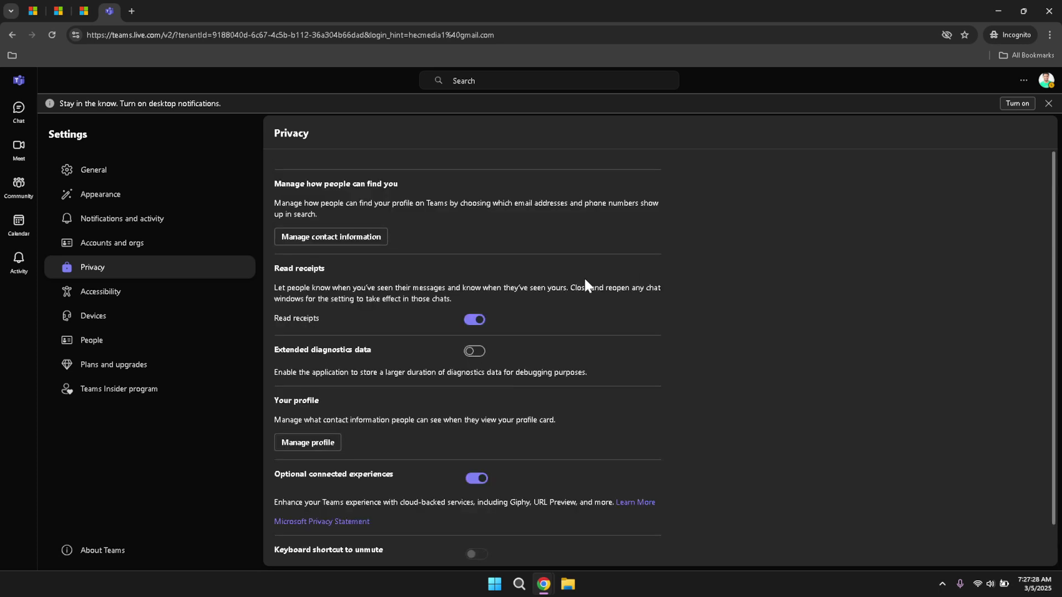
scroll(587, 285, down, 1)
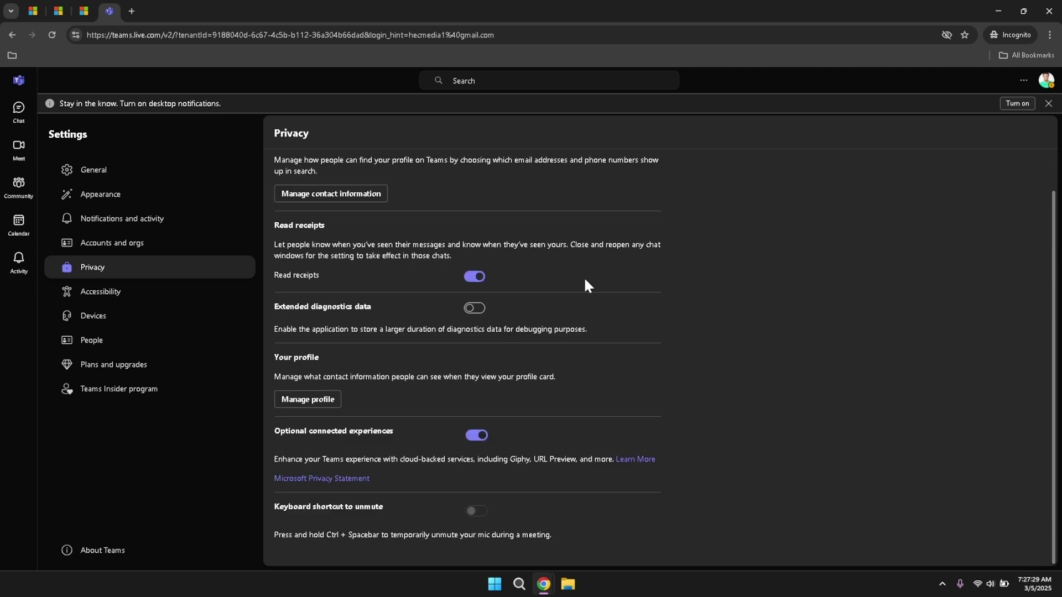
scroll(585, 280, up, 1)
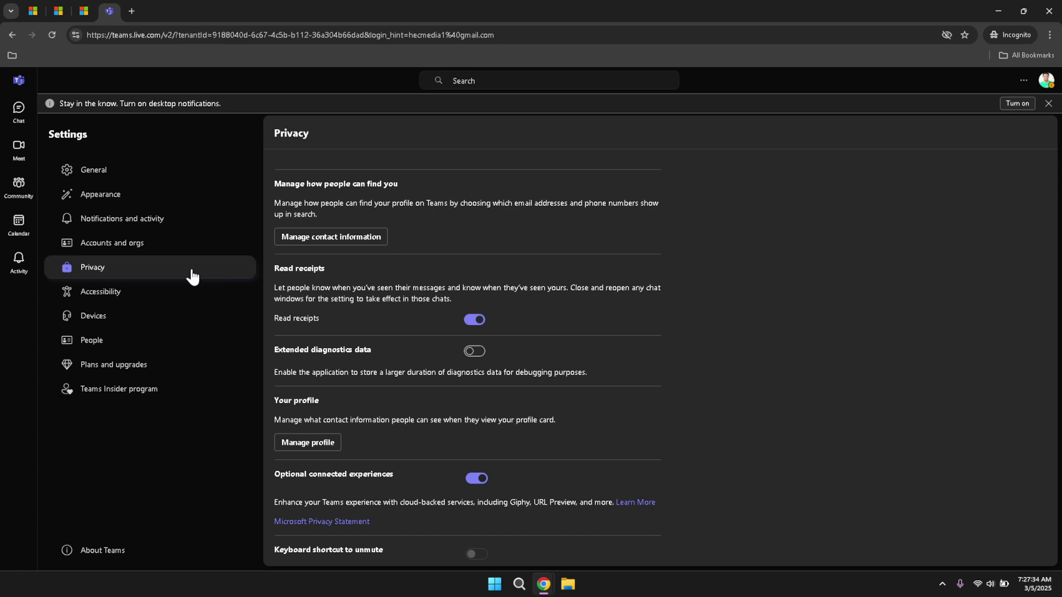
Pass through Accessibility to Devices settings, triggering the browser's camera and microphone prompt.
click(166, 297)
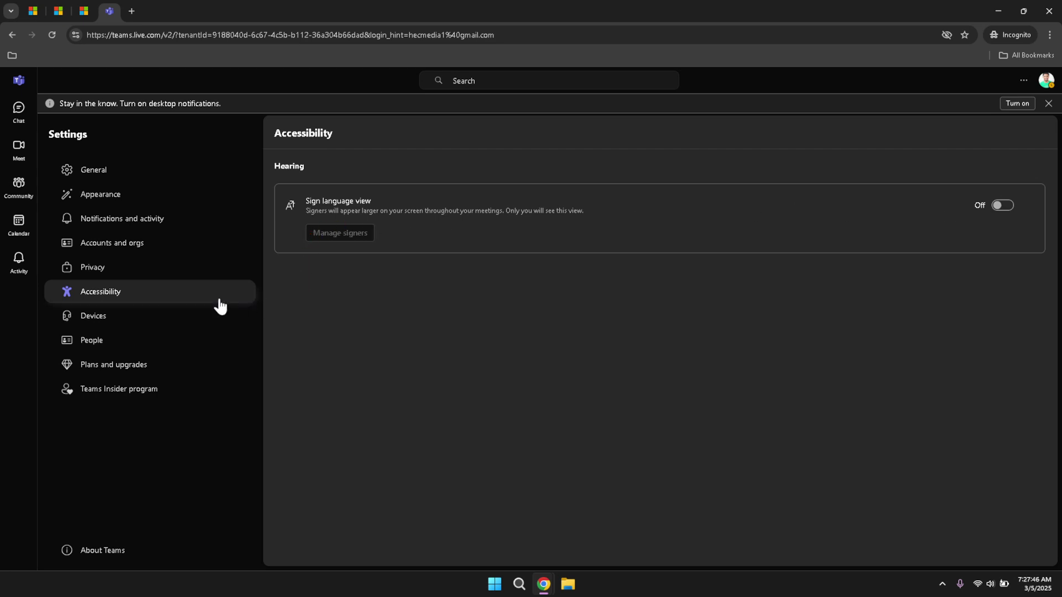
click(148, 320)
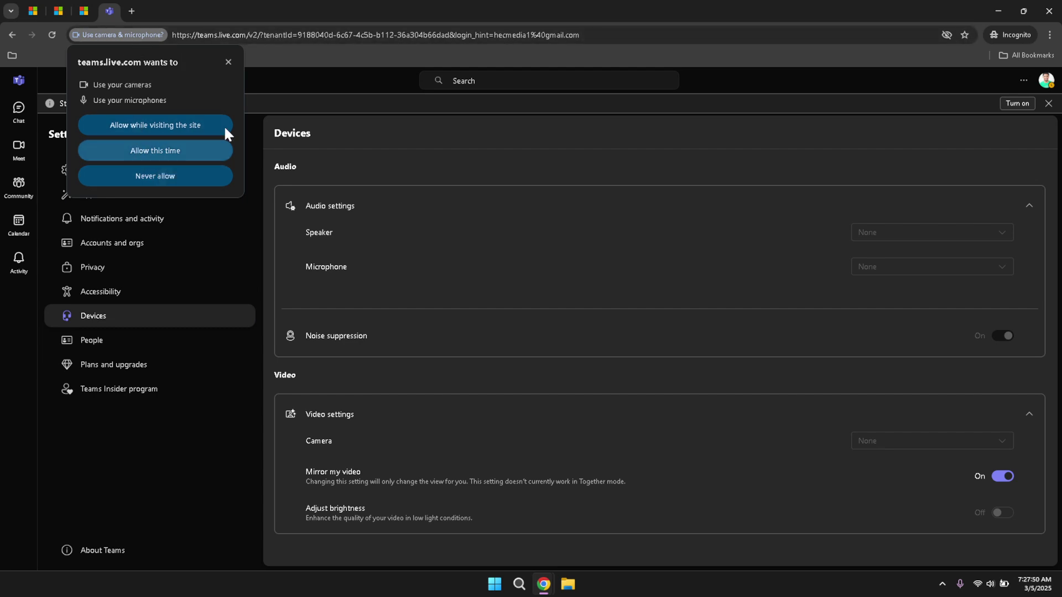
Dismiss the combined prompt, then allow microphone and camera access while visiting the site.
click(227, 62)
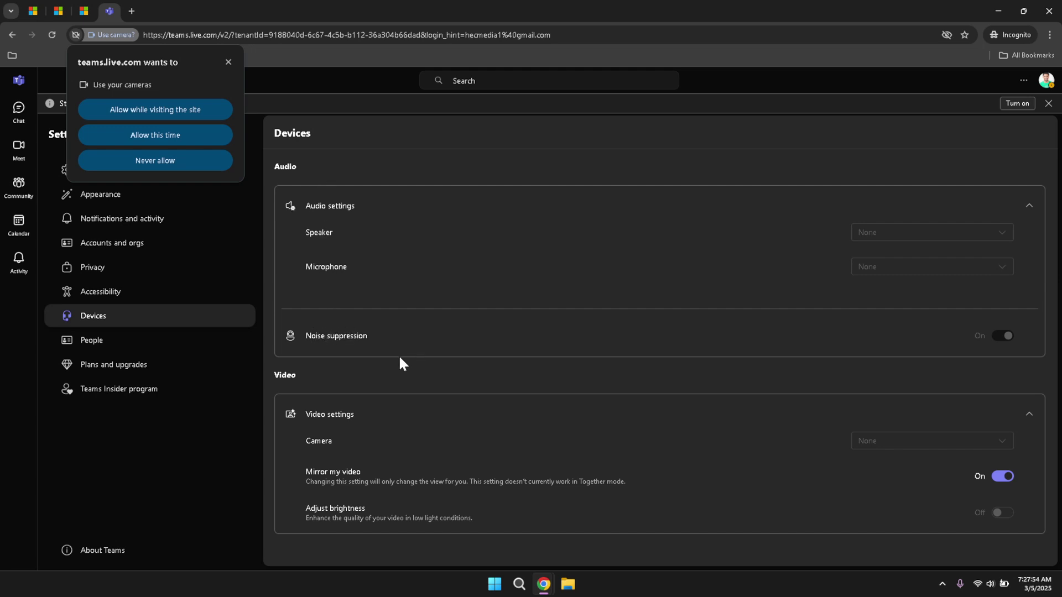
click(228, 62)
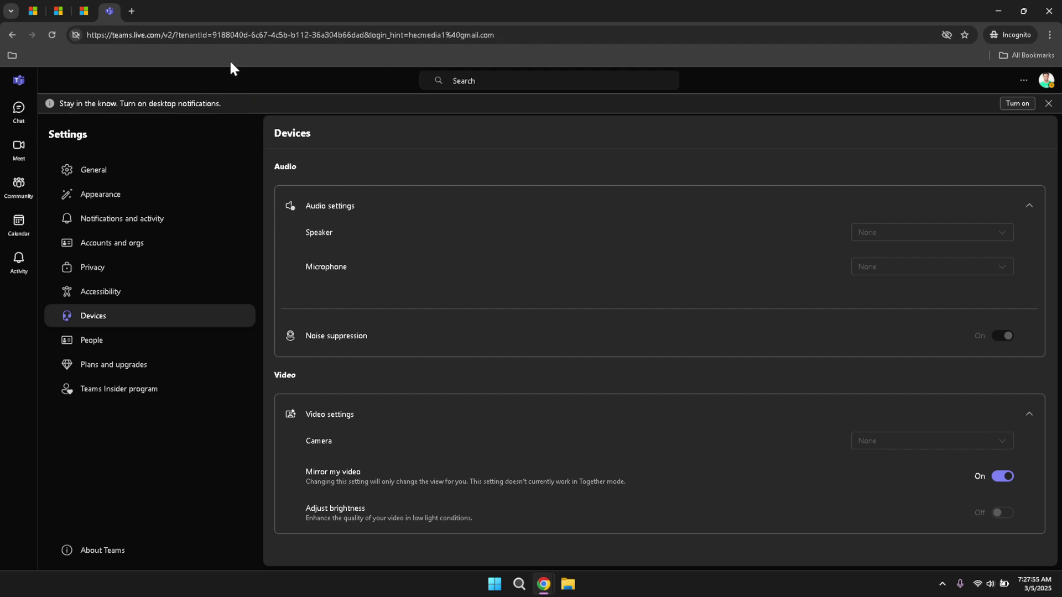
click(164, 103)
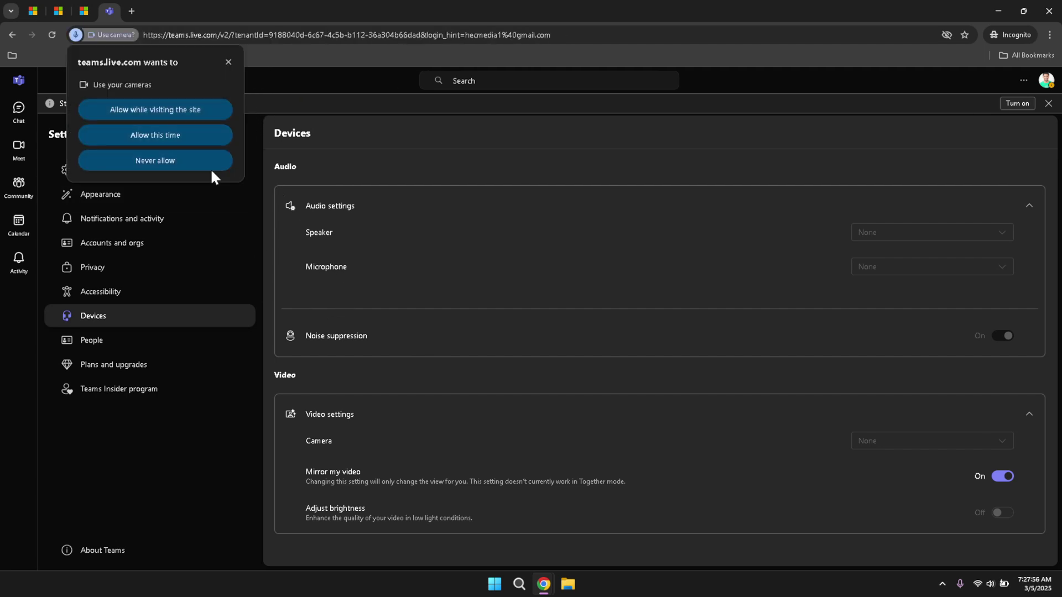
click(178, 110)
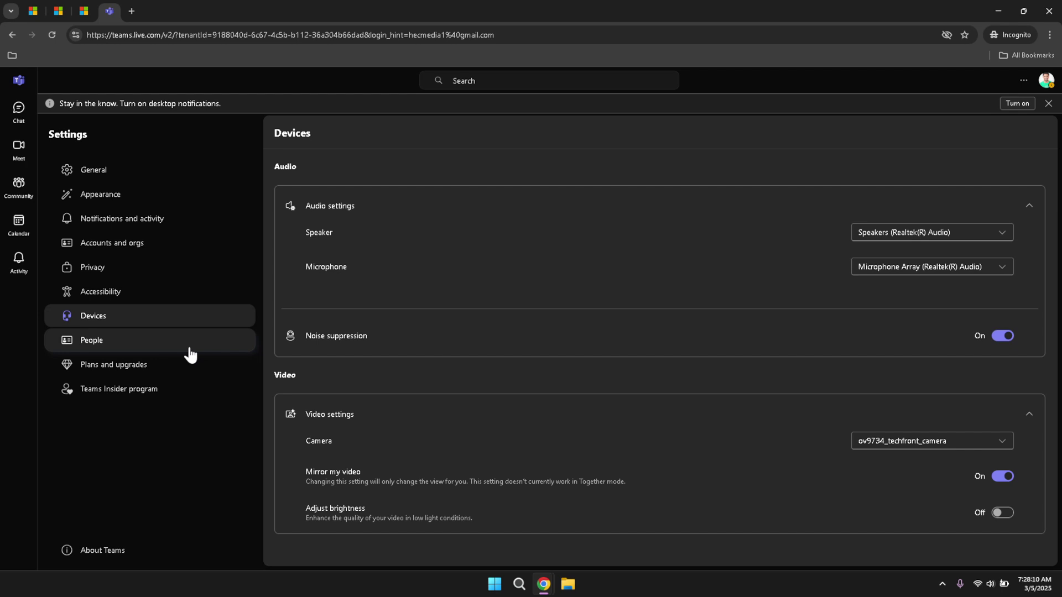
Browse the People, Plans and upgrades, and Teams Insider program settings pages twice each.
click(188, 349)
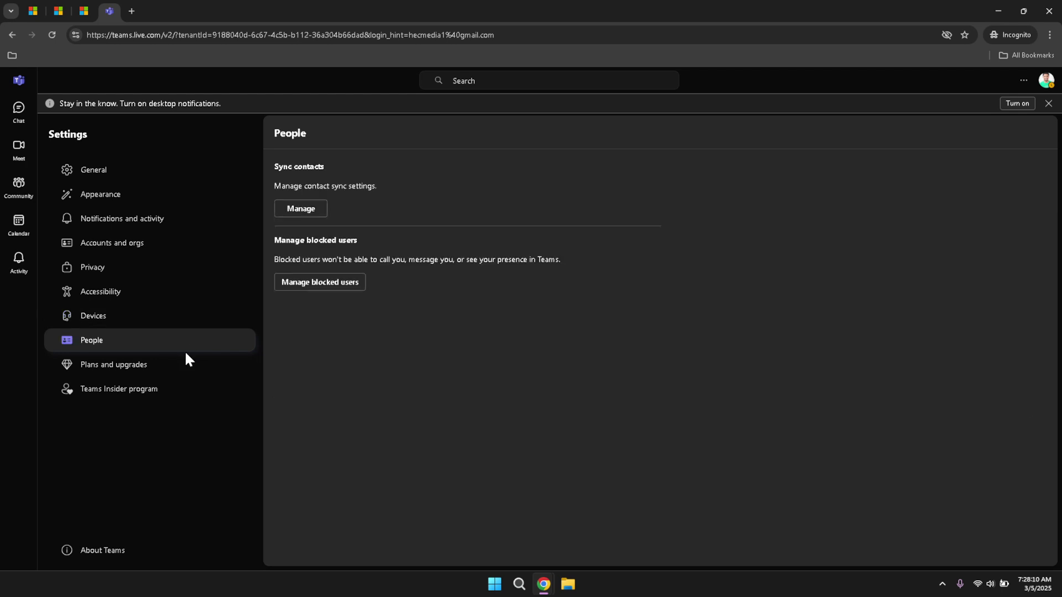
click(169, 378)
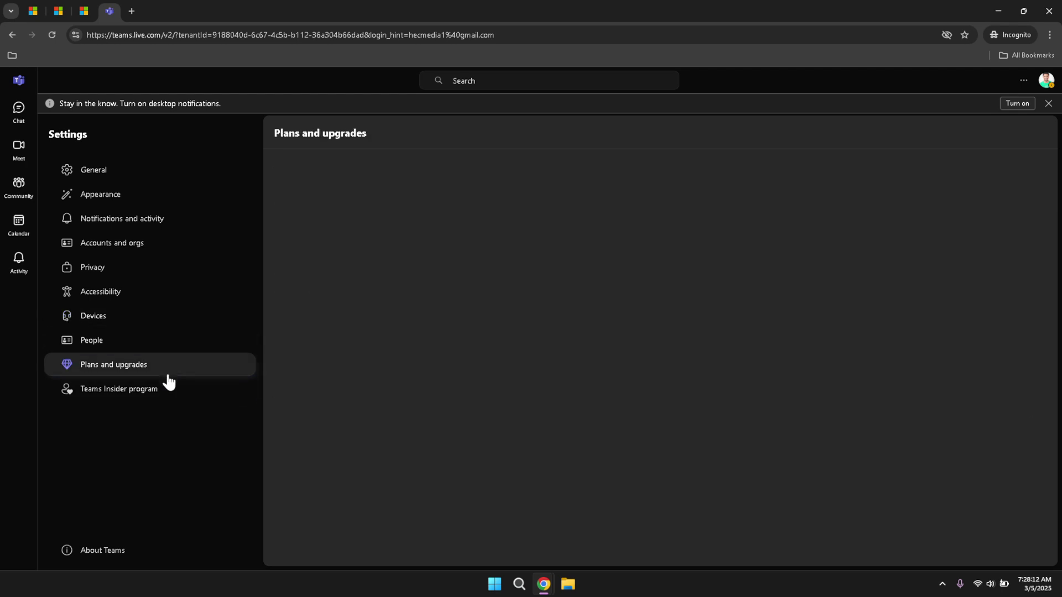
click(164, 396)
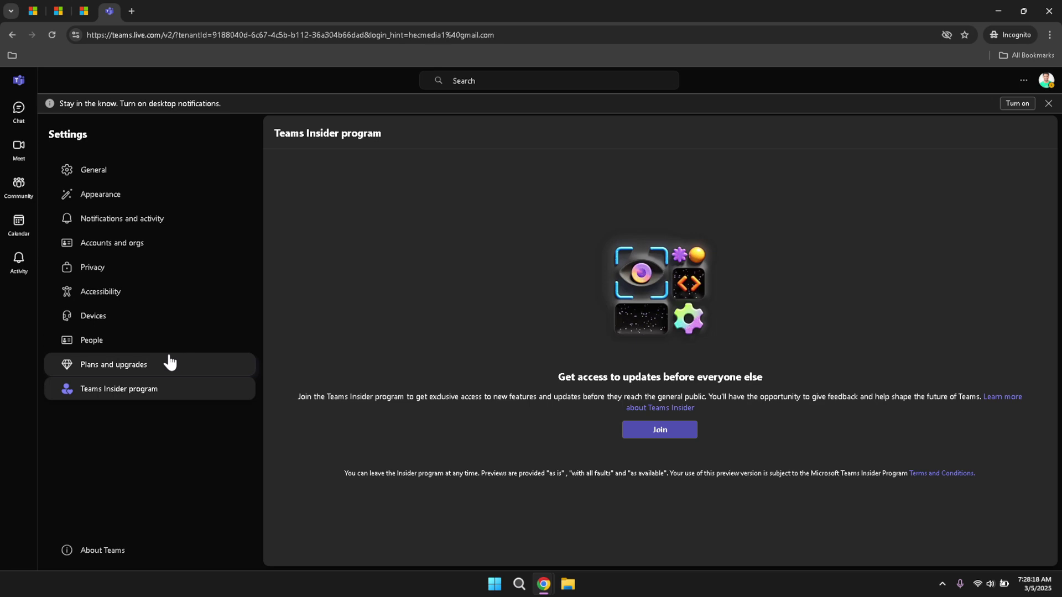
click(146, 348)
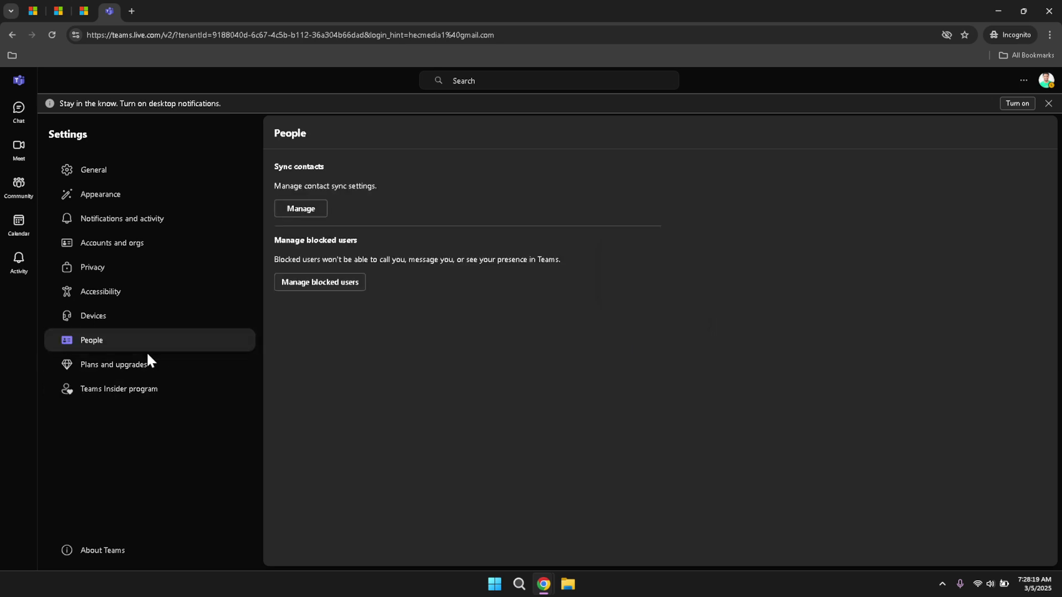
click(148, 366)
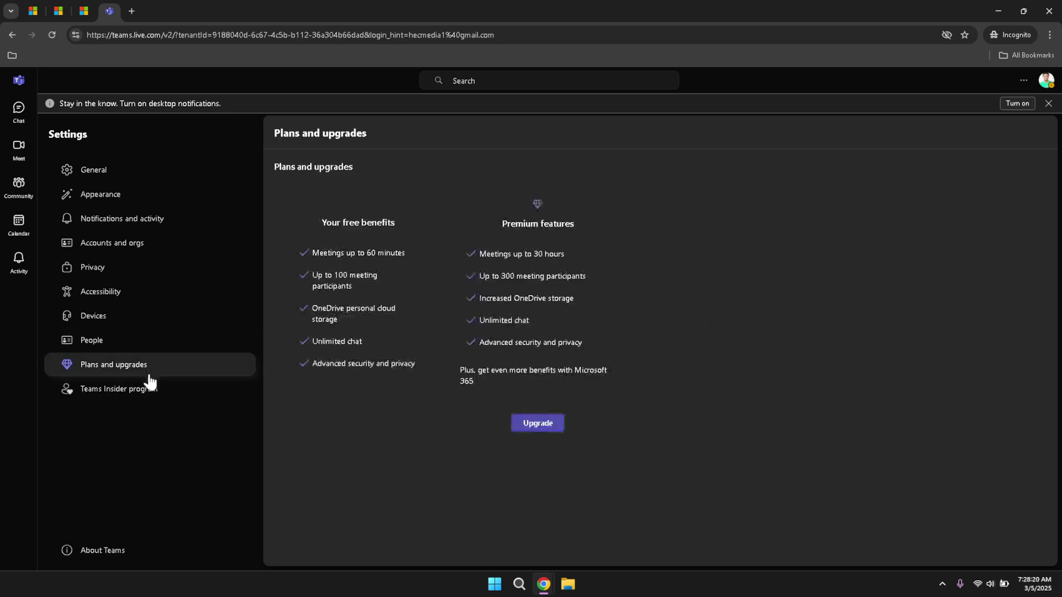
click(143, 396)
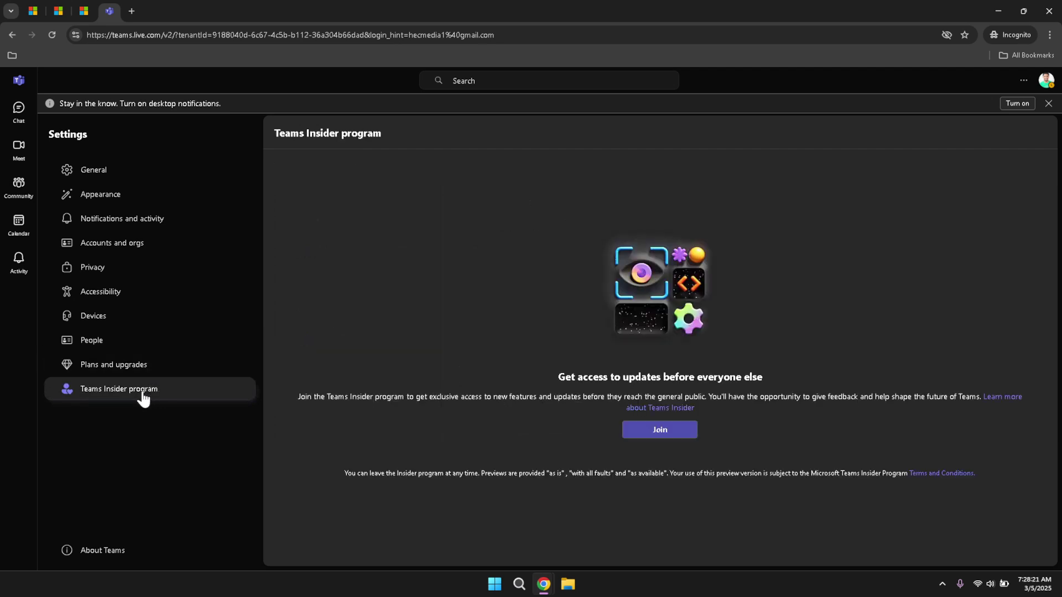
shift+click(146, 472)
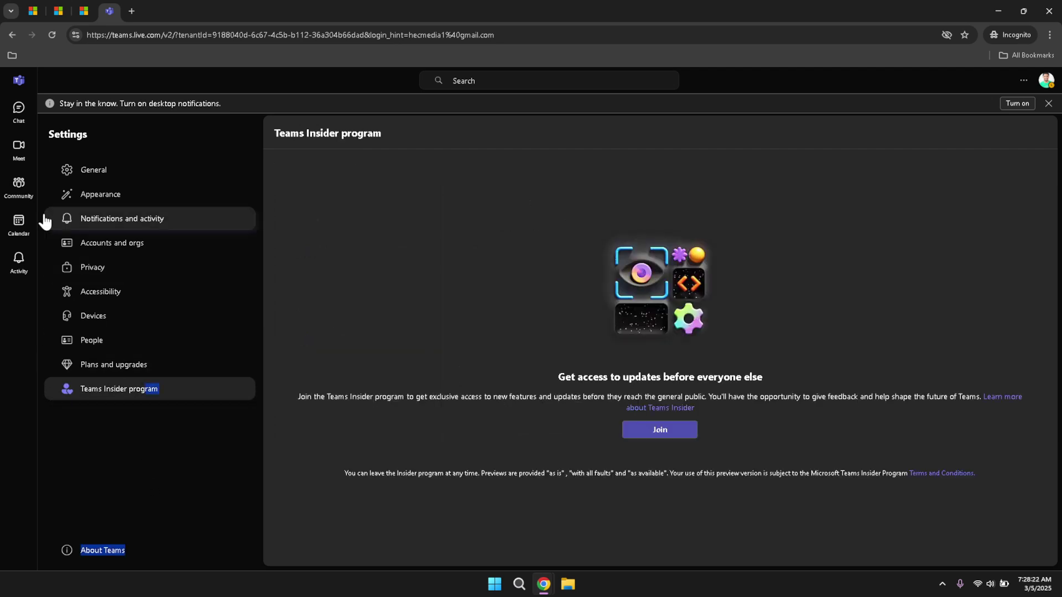
Go via Chat and the empty Activity feed to the Notifications and activity settings.
click(18, 111)
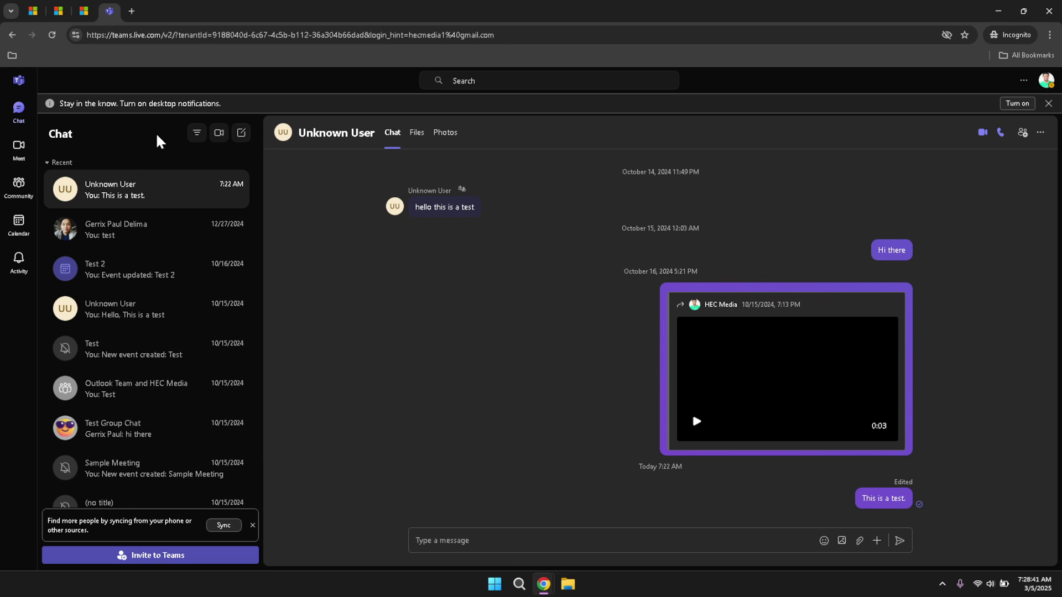
click(33, 259)
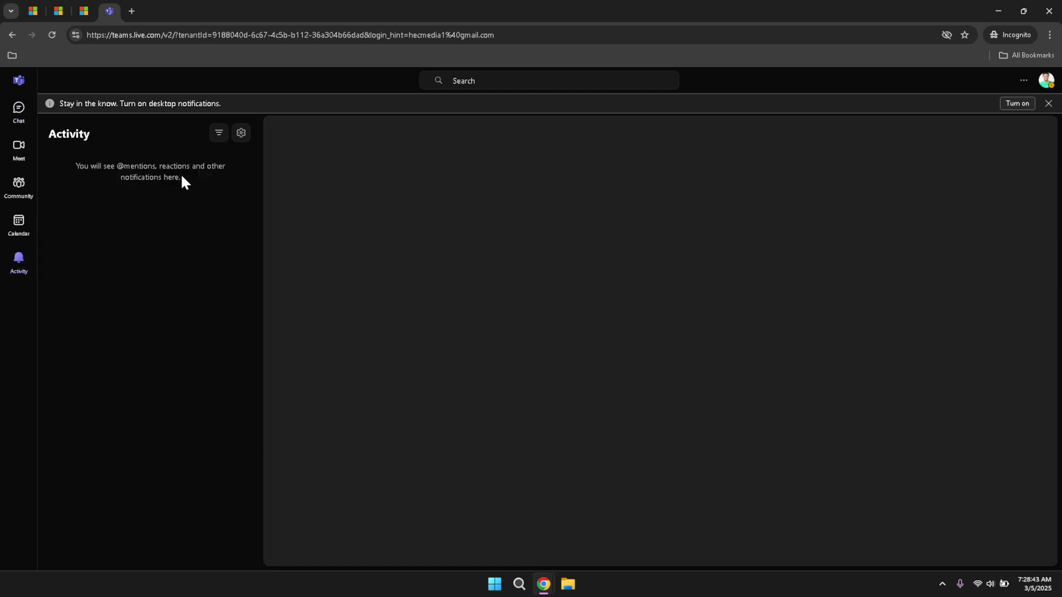
click(242, 135)
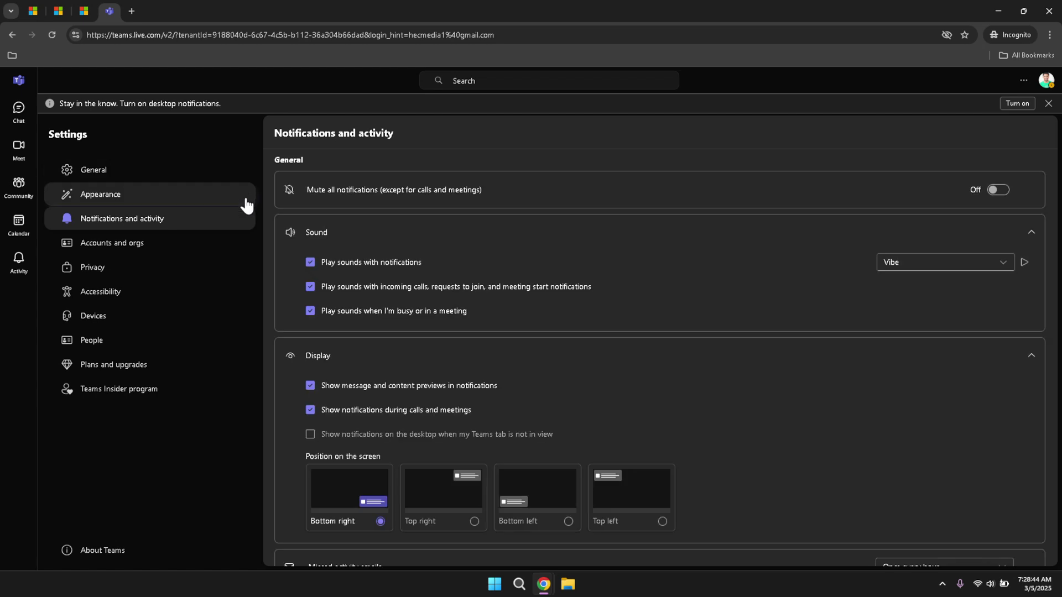
View Plans and upgrades and About Teams, then return to the Unknown User chat.
click(184, 368)
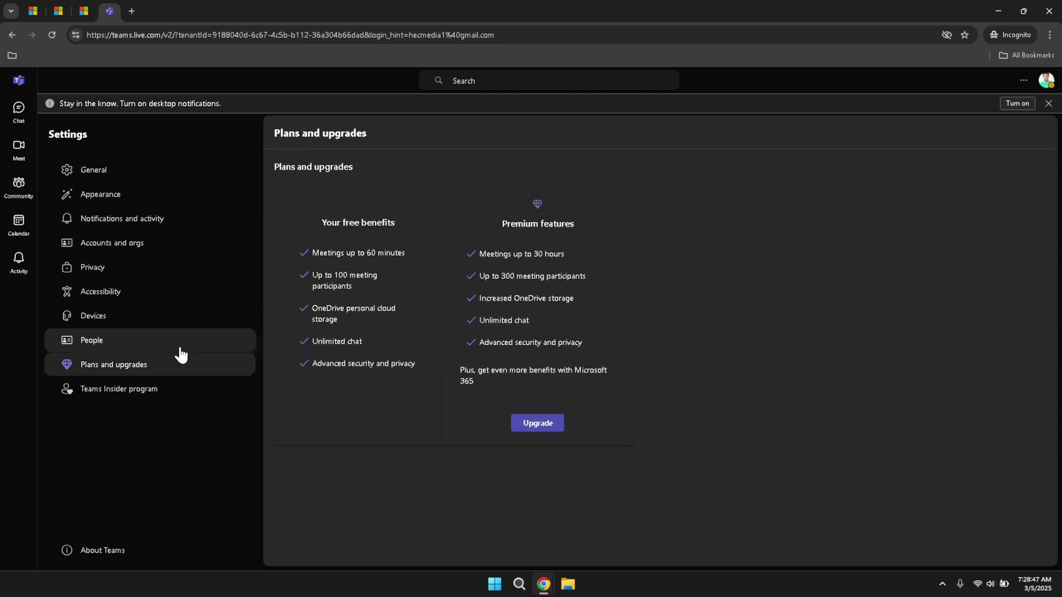
click(107, 554)
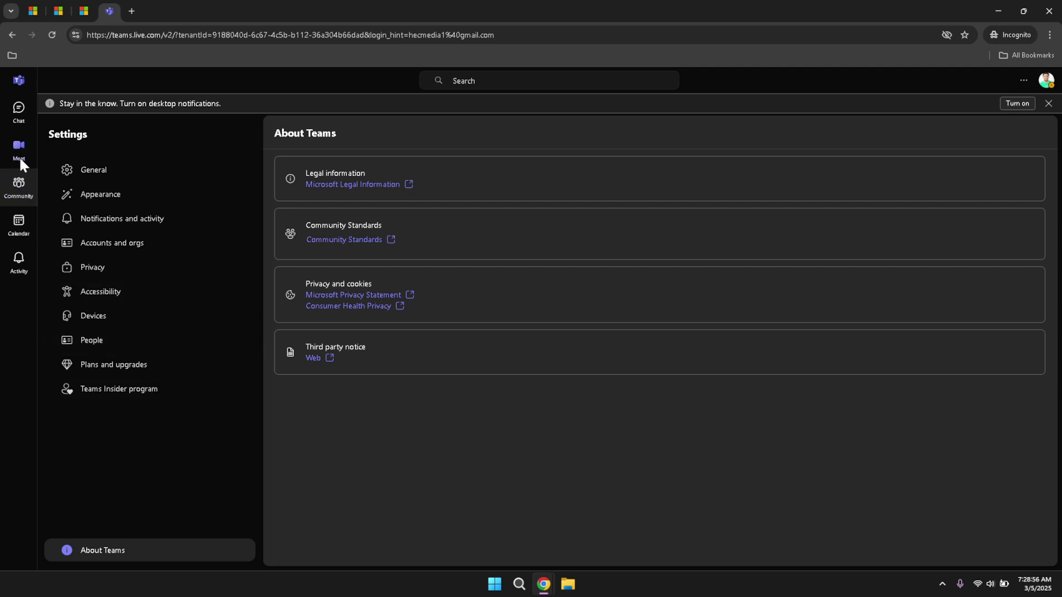
click(18, 122)
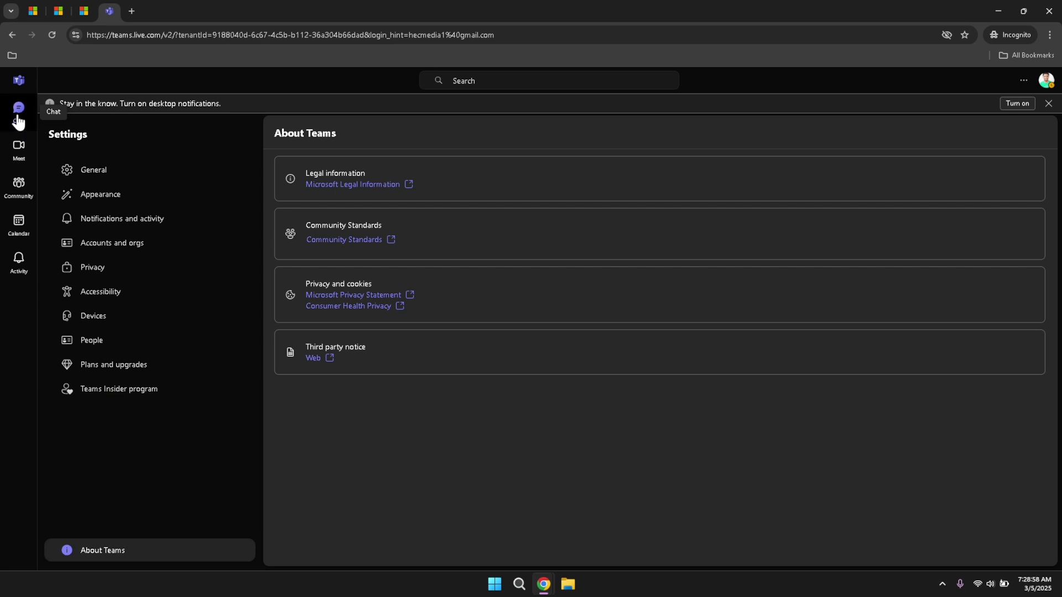